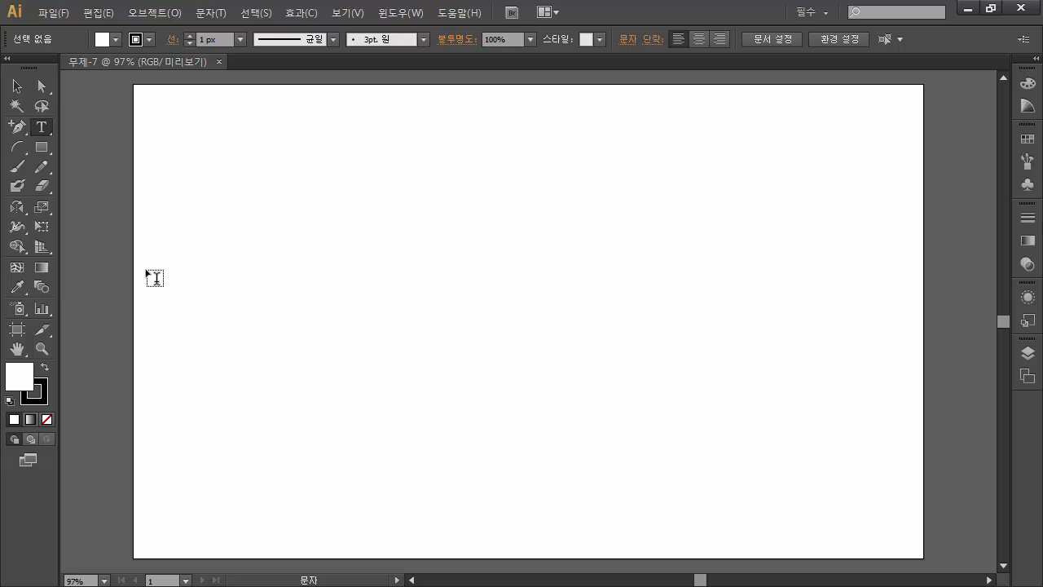
Step: Draw a rectangle covering the whole artboard and fill it with the radial 흙빛 26 swatch from the 흙빛 gradient library
{"action": "left_click", "coordinate": [44, 145]}
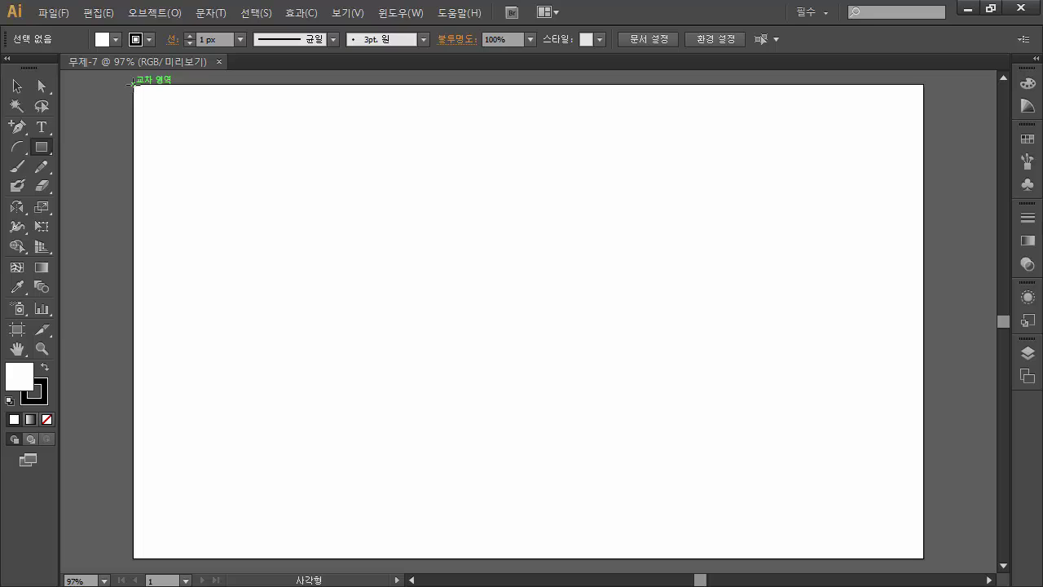
{"action": "left_click_drag", "start_coordinate": [133, 83], "coordinate": [922, 557]}
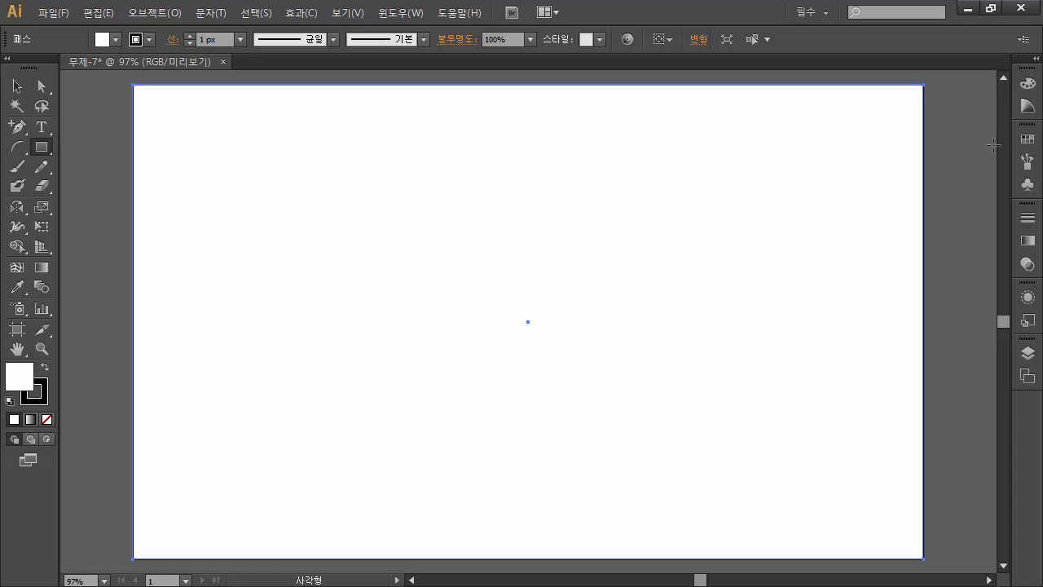
{"action": "left_click", "coordinate": [1027, 140]}
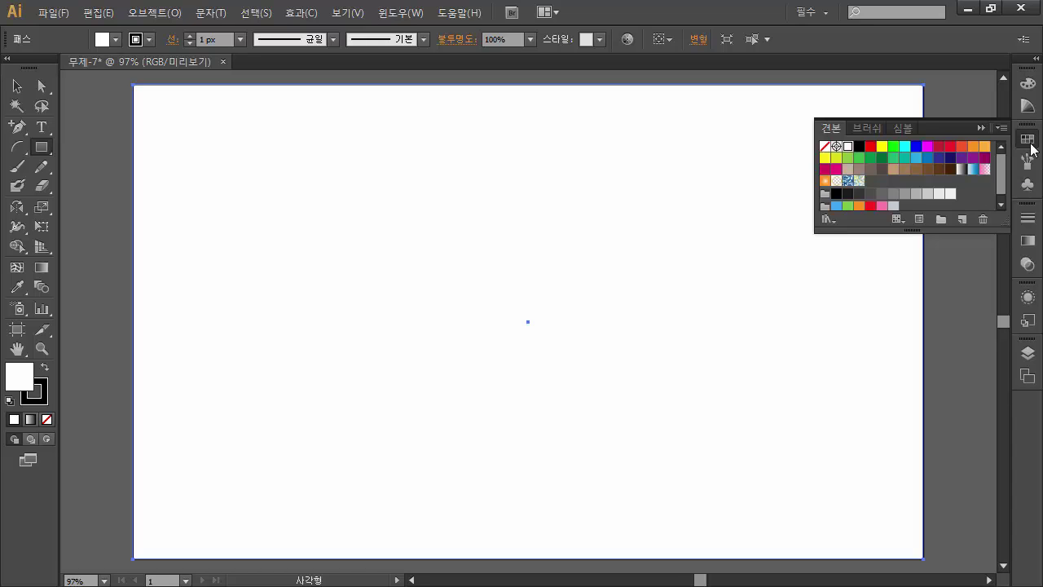
{"action": "left_click", "coordinate": [826, 220]}
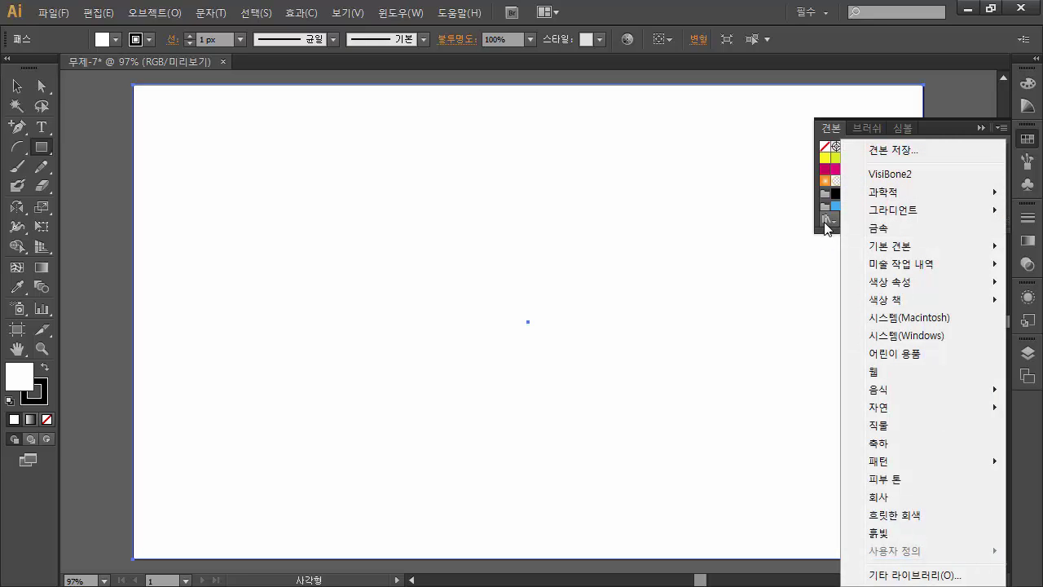
{"action": "mouse_move", "coordinate": [930, 215]}
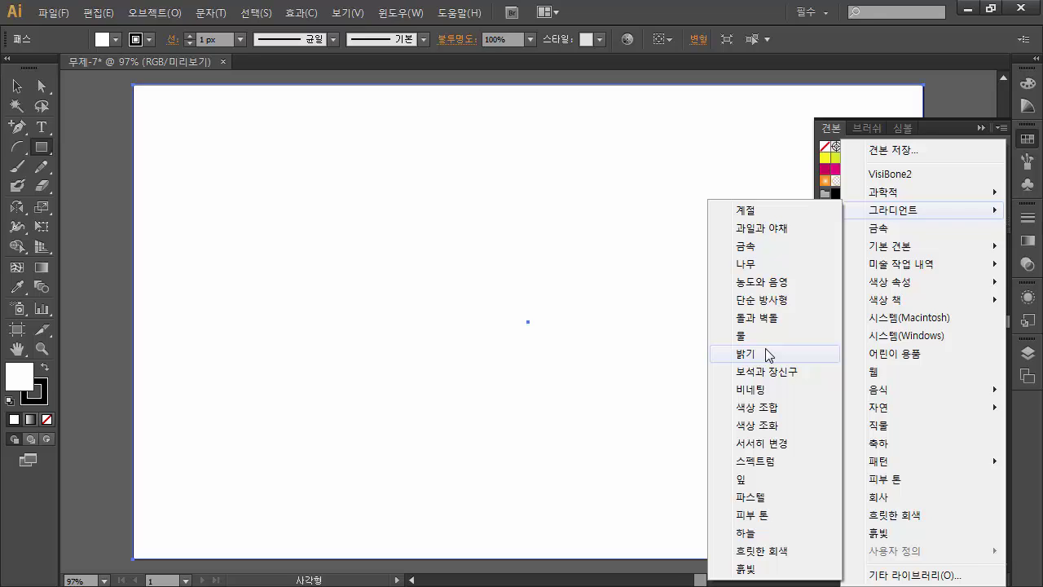
{"action": "left_click", "coordinate": [767, 215]}
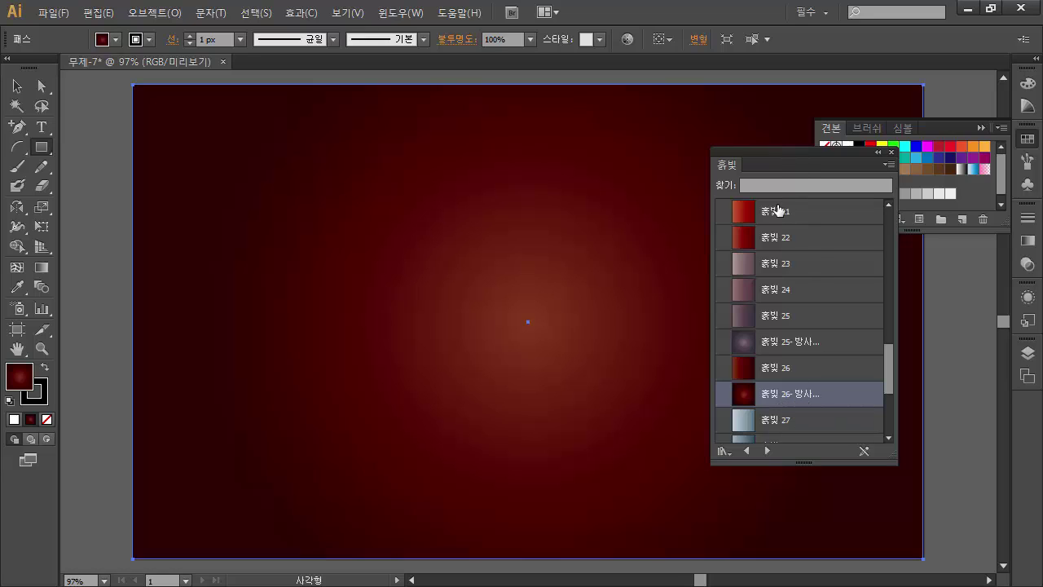
{"action": "left_click", "coordinate": [818, 240]}
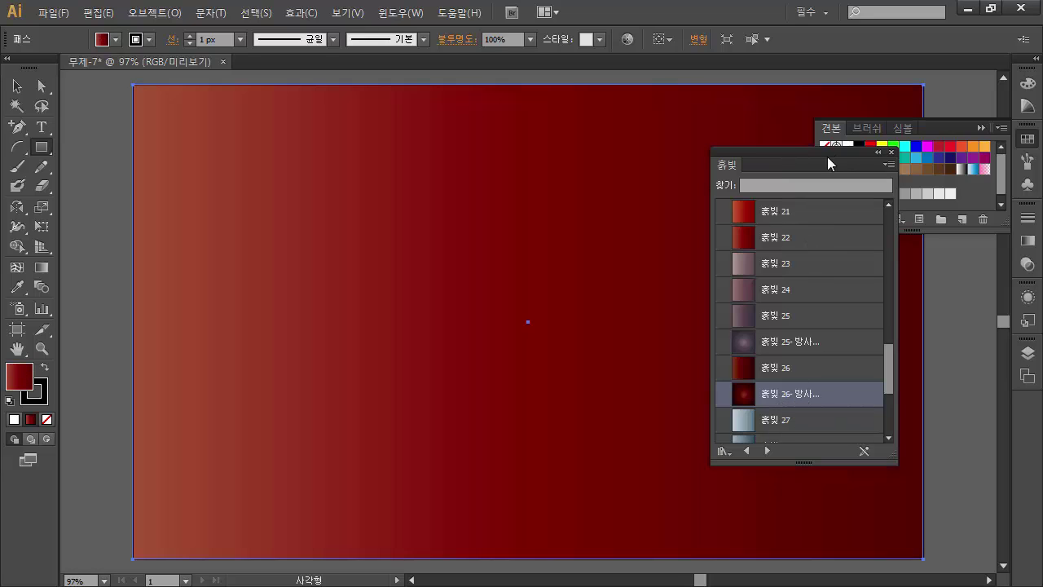
{"action": "left_click", "coordinate": [787, 395]}
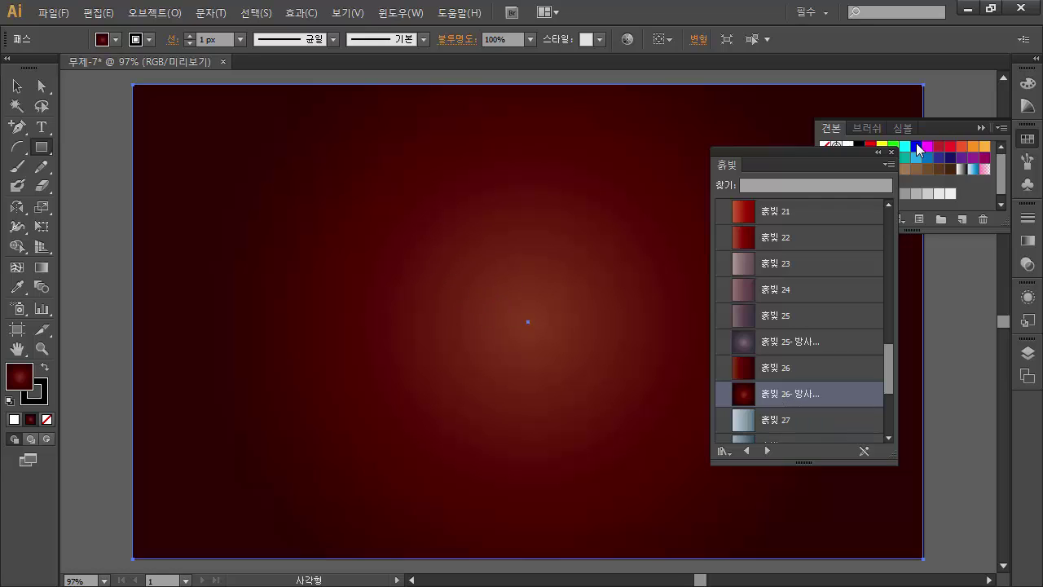
{"action": "left_click", "coordinate": [980, 127]}
{"action": "left_click_drag", "start_coordinate": [833, 151], "coordinate": [928, 114]}
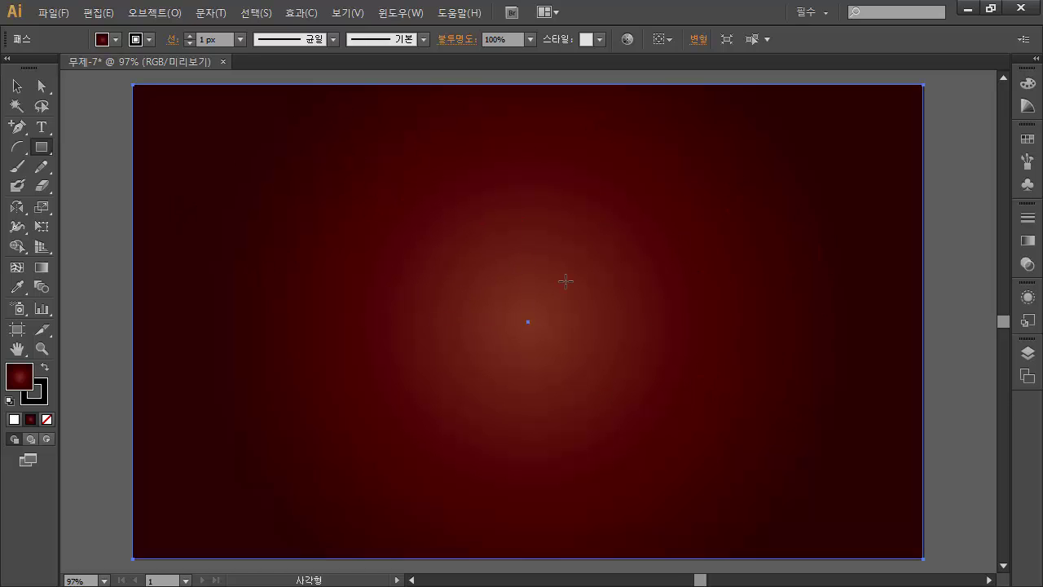
Step: Apply the 모자이크 타일 (Mosaic Tiles) texture effect to the rectangle with a tile size of 100
{"action": "left_click", "coordinate": [296, 16]}
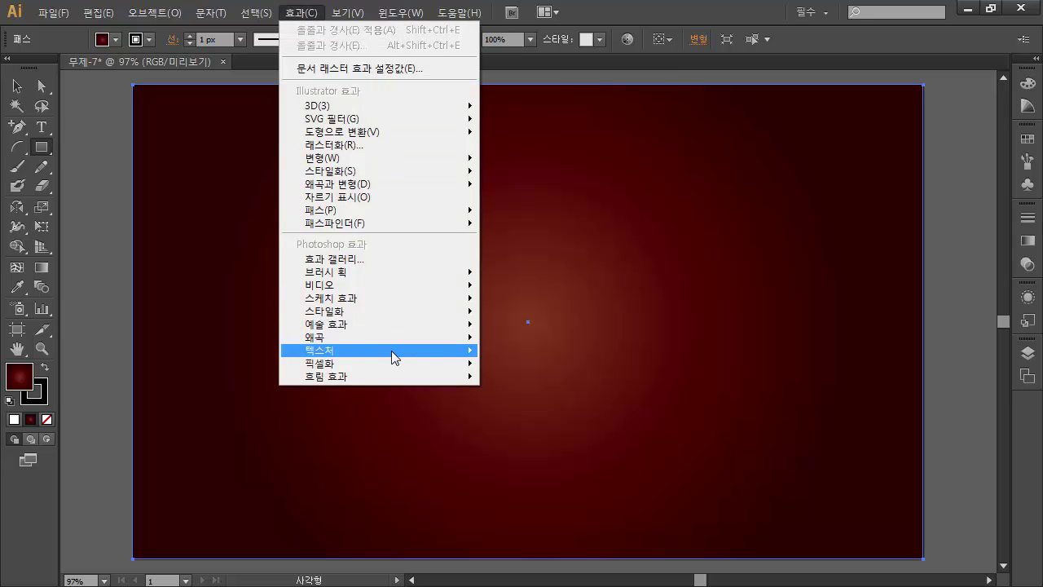
{"action": "mouse_move", "coordinate": [391, 352]}
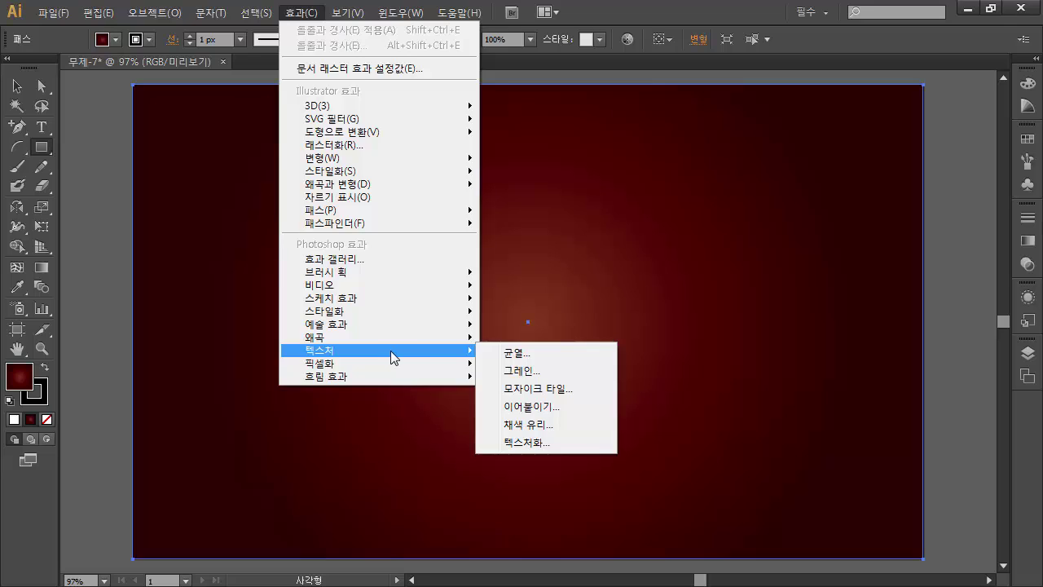
{"action": "left_click", "coordinate": [564, 389]}
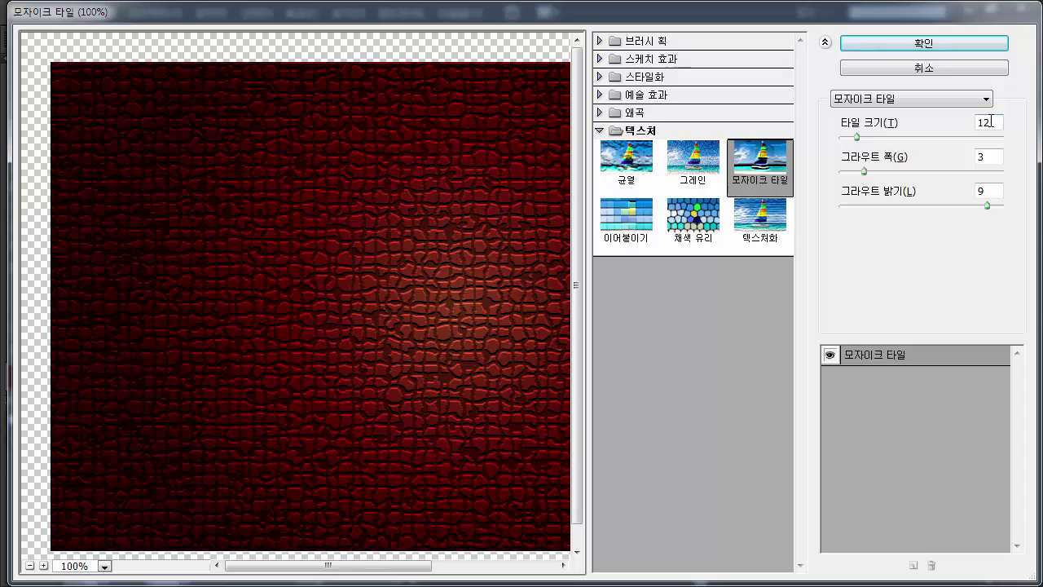
{"action": "left_click_drag", "start_coordinate": [857, 137], "coordinate": [1016, 152]}
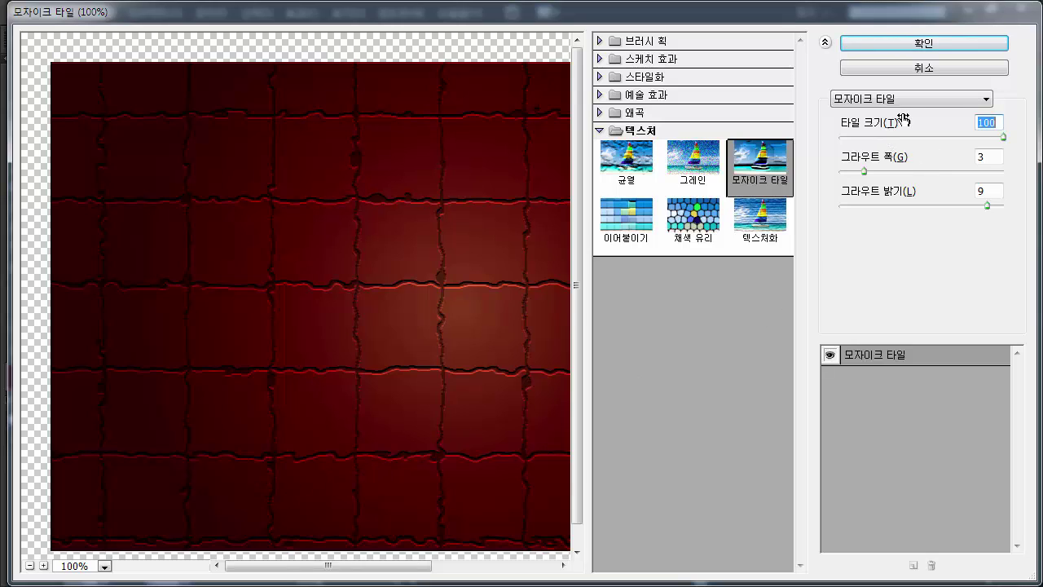
{"action": "left_click", "coordinate": [918, 47]}
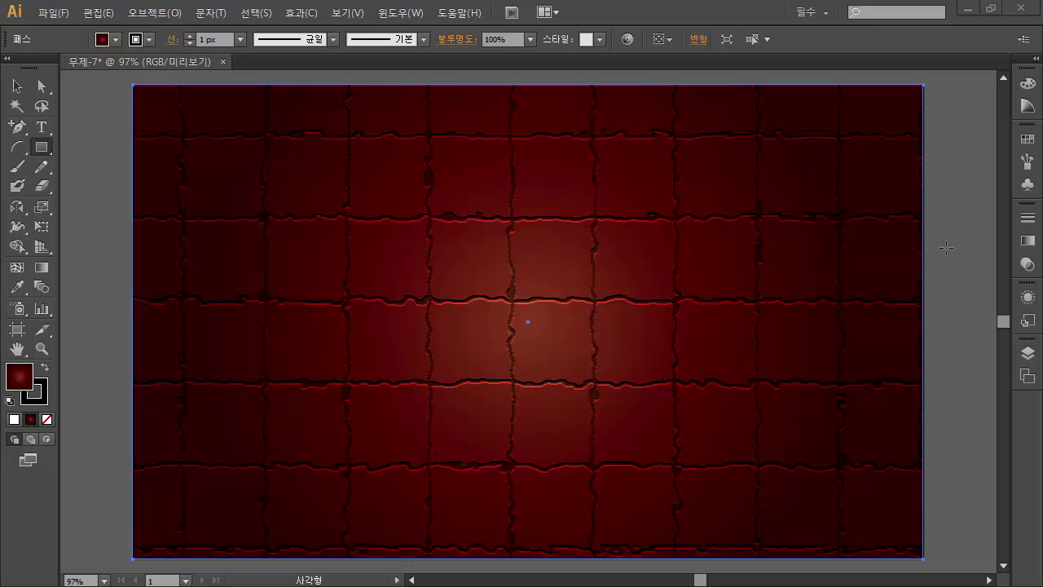
Step: Lock the background rectangle's path inside 레이어 1
{"action": "left_click", "coordinate": [1026, 358]}
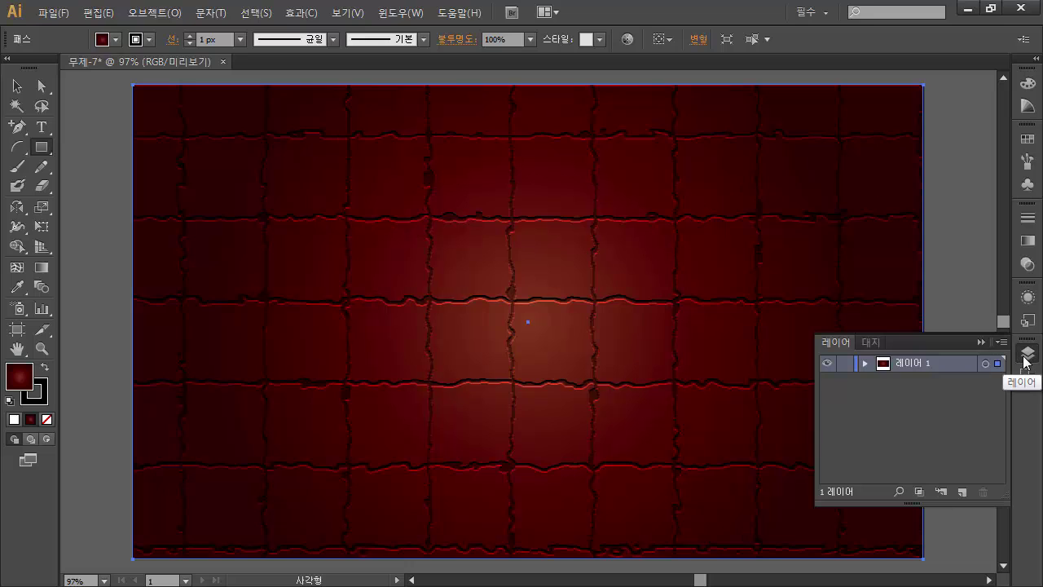
{"action": "left_click", "coordinate": [864, 363]}
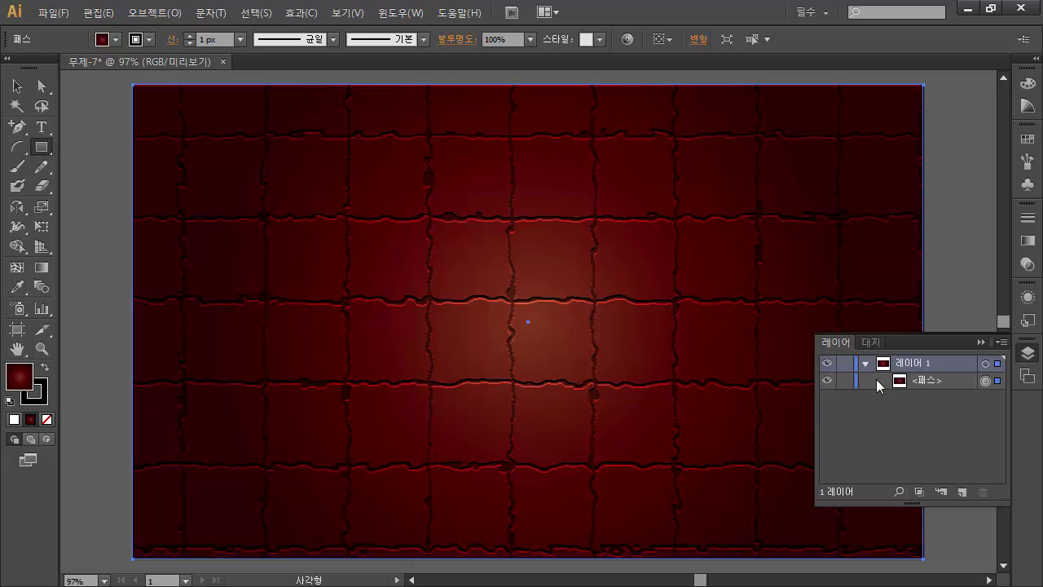
{"action": "left_click", "coordinate": [886, 381]}
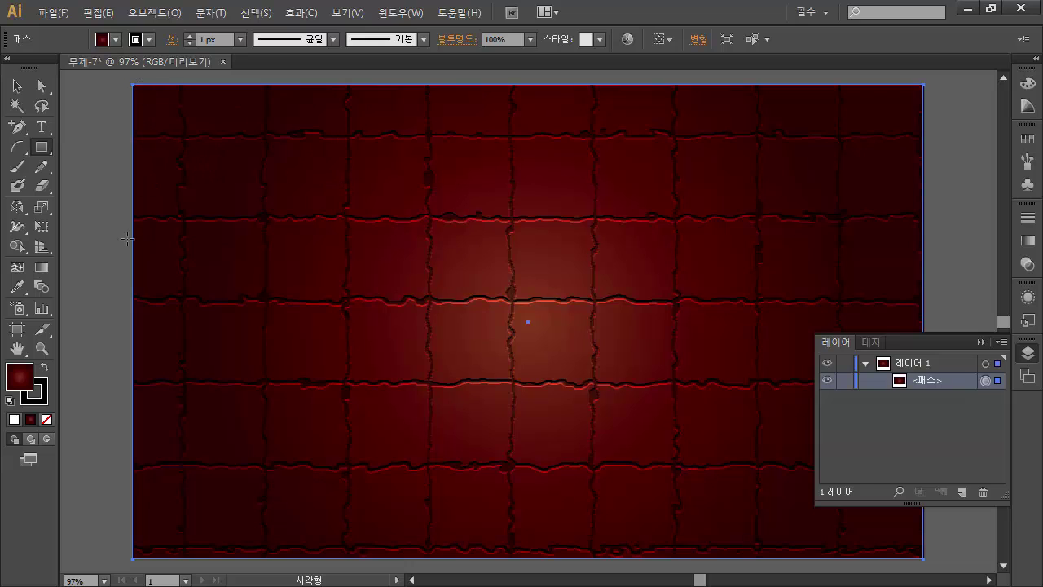
{"action": "key", "text": "v"}
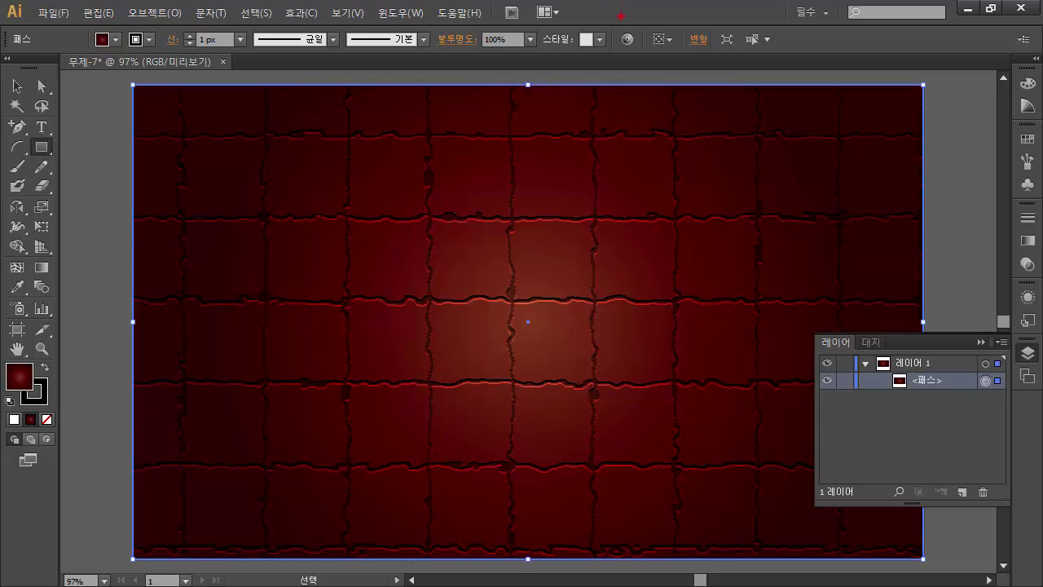
{"action": "key", "text": "m"}
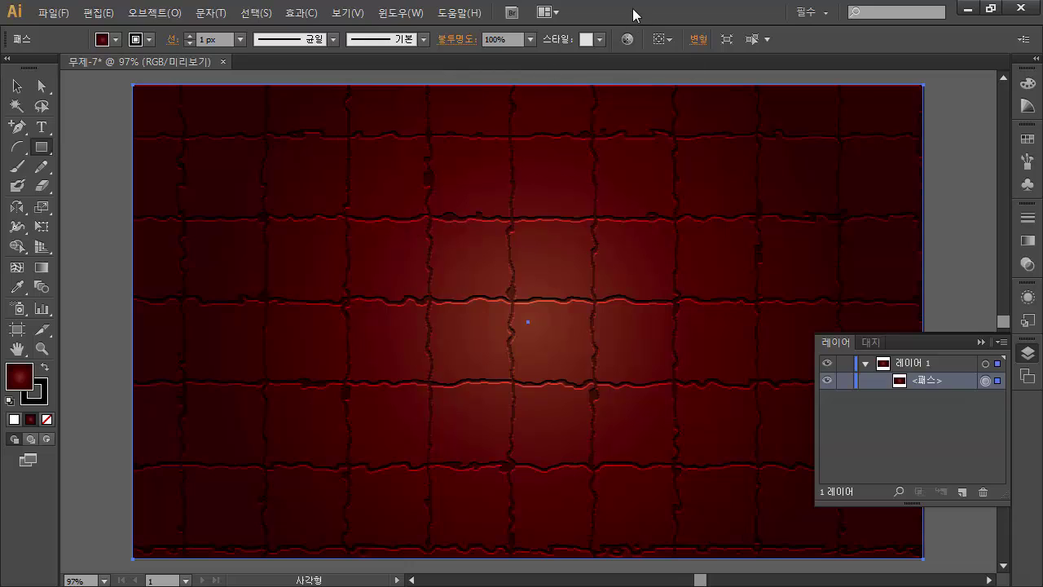
{"action": "key", "text": "ctrl"}
{"action": "left_click", "coordinate": [844, 382]}
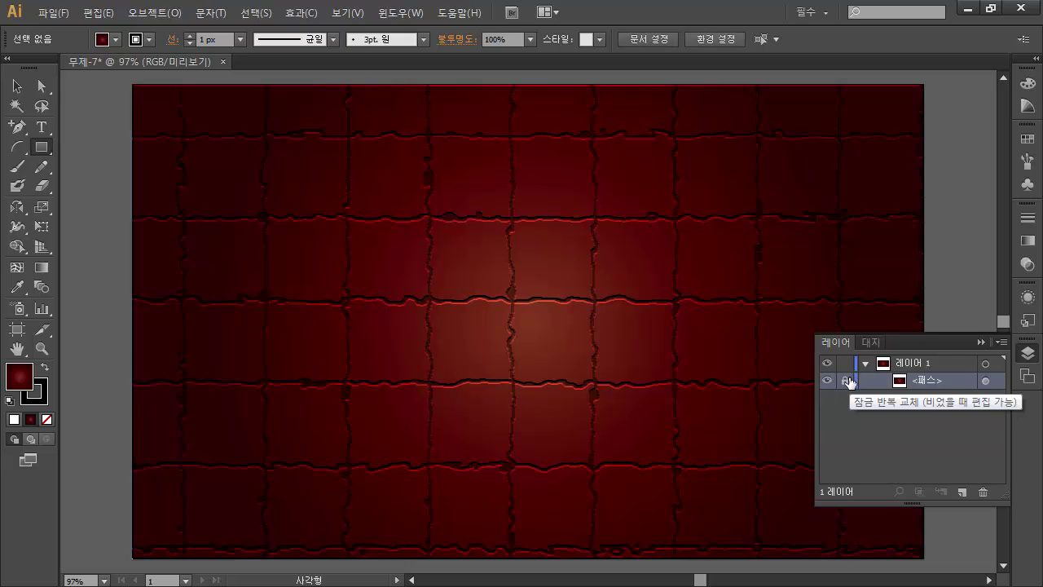
{"action": "left_click", "coordinate": [844, 381]}
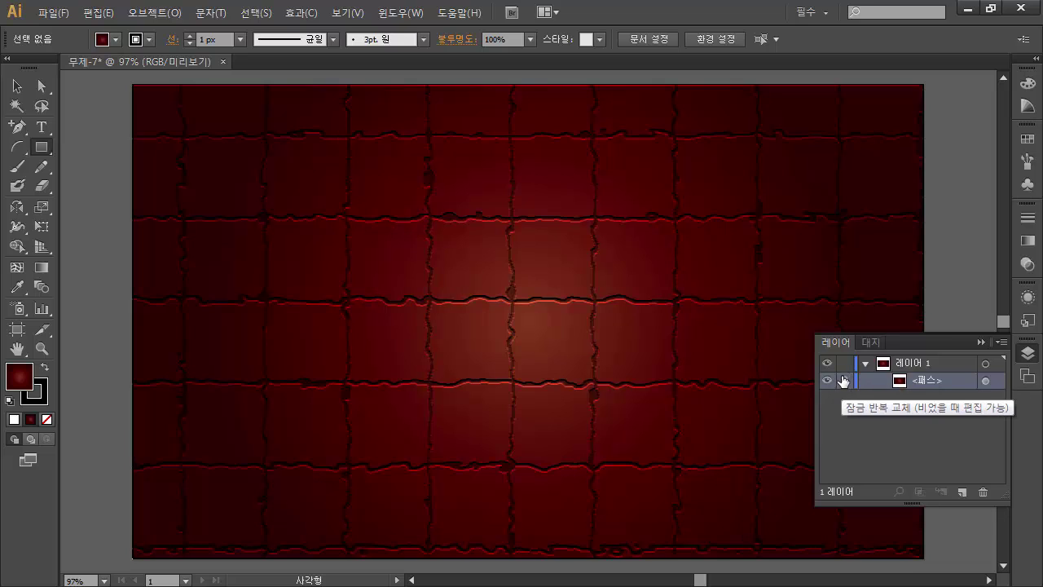
{"action": "left_click", "coordinate": [844, 380]}
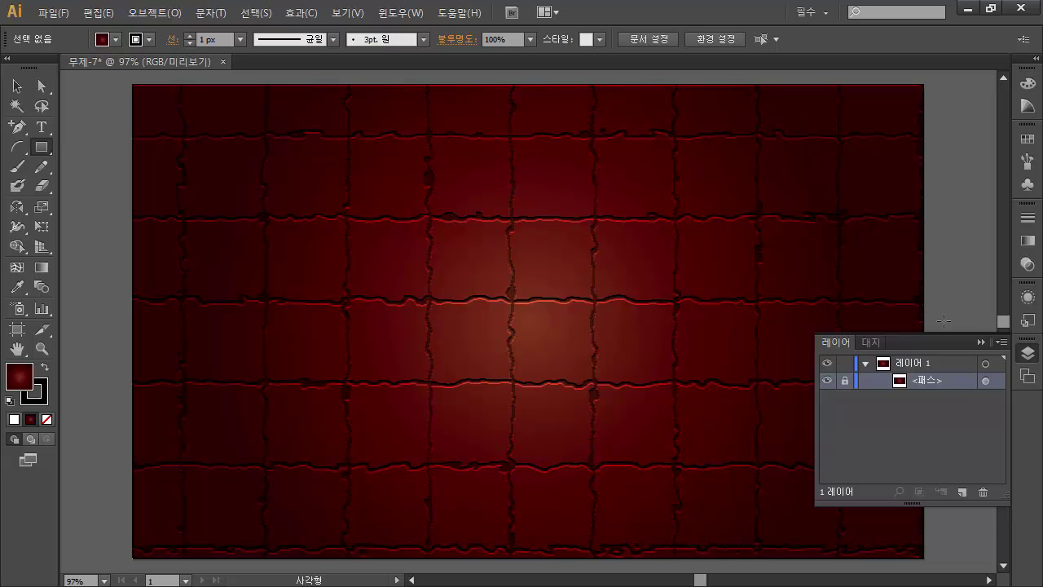
{"action": "left_click", "coordinate": [982, 343]}
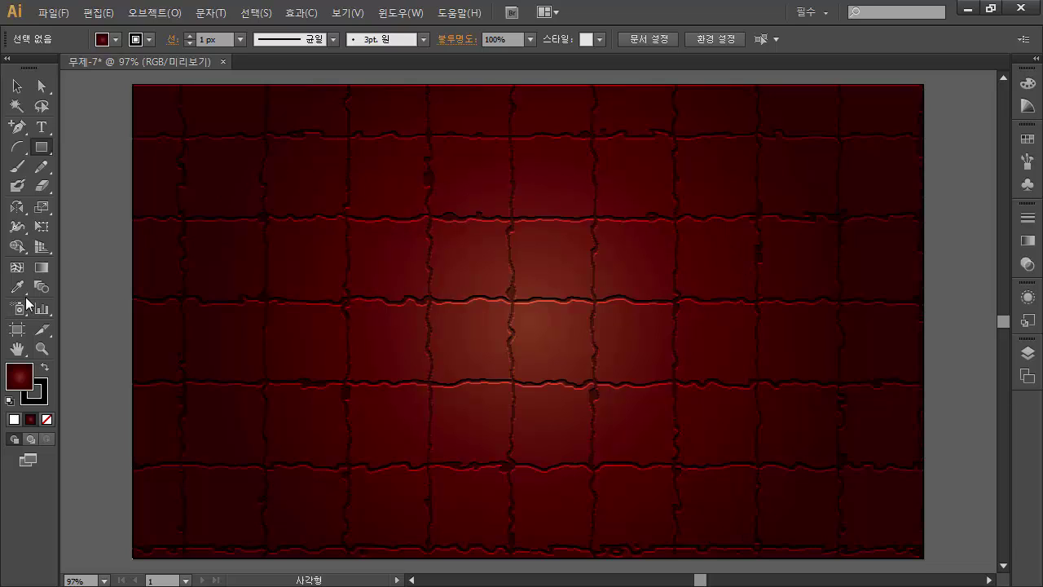
Step: Add the text "WEB DESIGN" as point text over the tiled background
{"action": "left_click", "coordinate": [43, 129]}
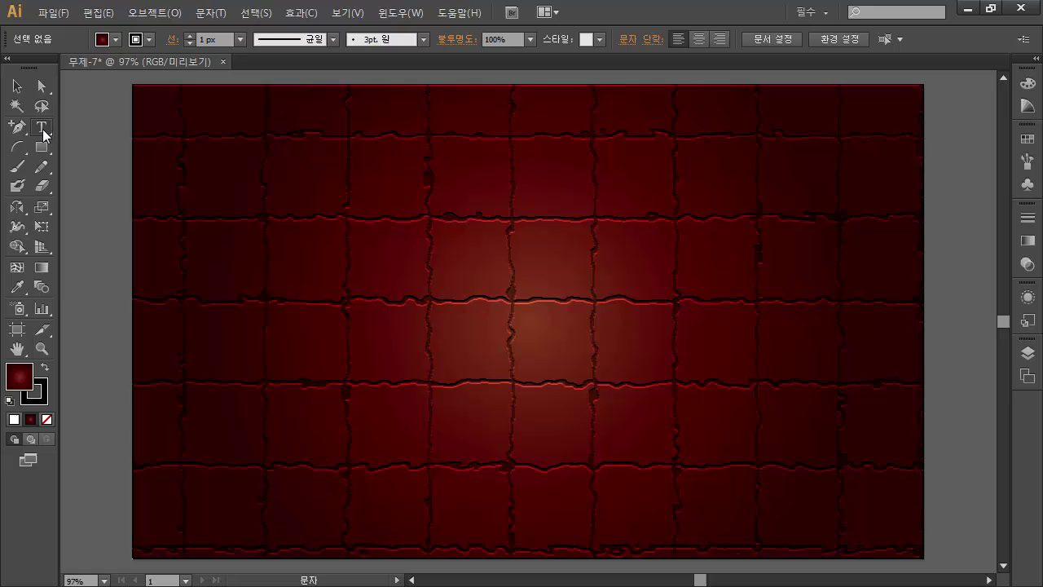
{"action": "left_click", "coordinate": [245, 285]}
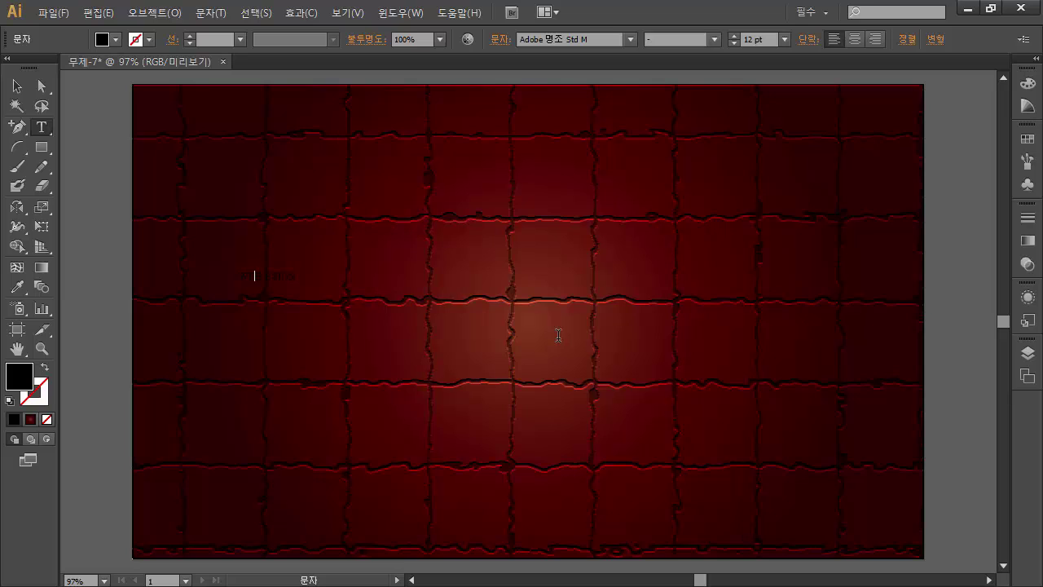
{"action": "key", "text": "ctrl+a"}
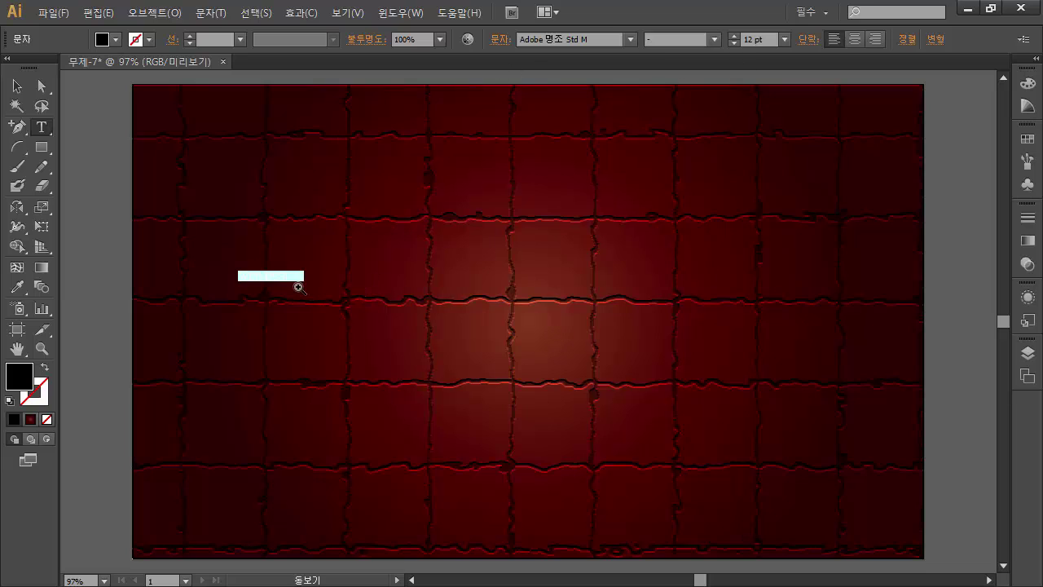
Step: Set the WEB DESIGN text to 100 pt in the Gota font
{"action": "left_click", "coordinate": [17, 86]}
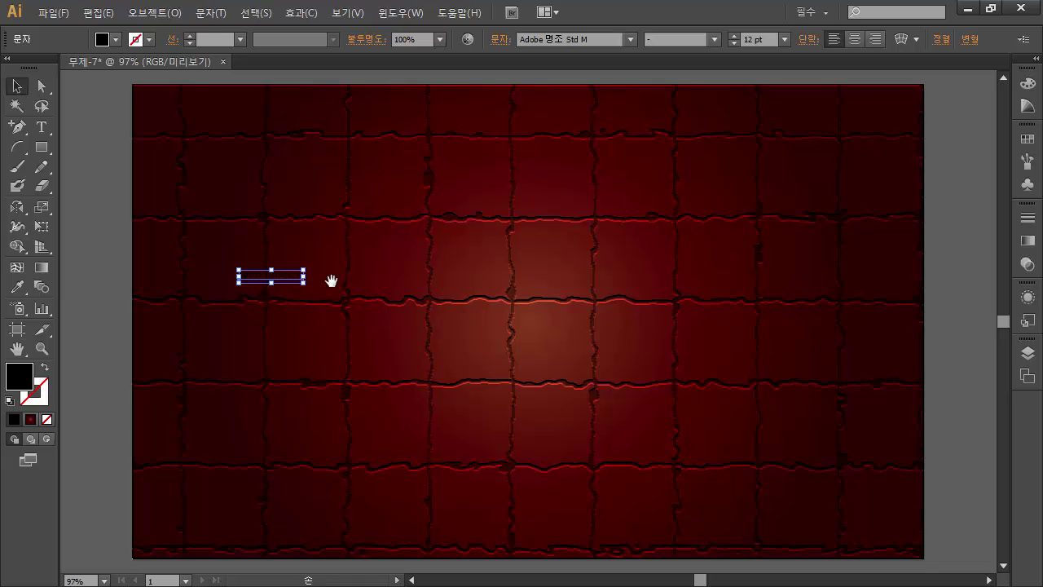
{"action": "left_click", "coordinate": [758, 39]}
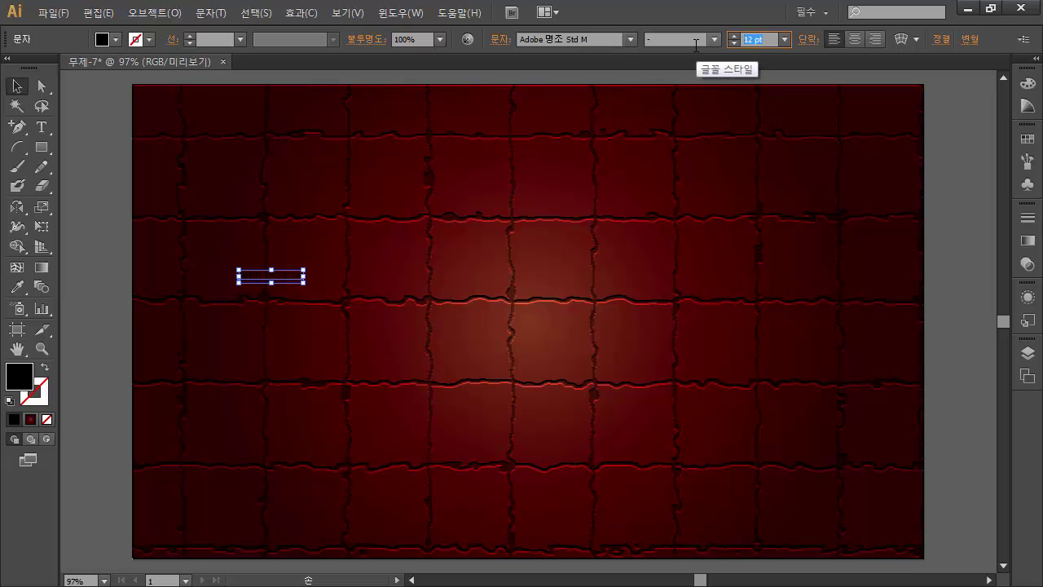
{"action": "type", "text": "100"}
{"action": "key", "text": "Return"}
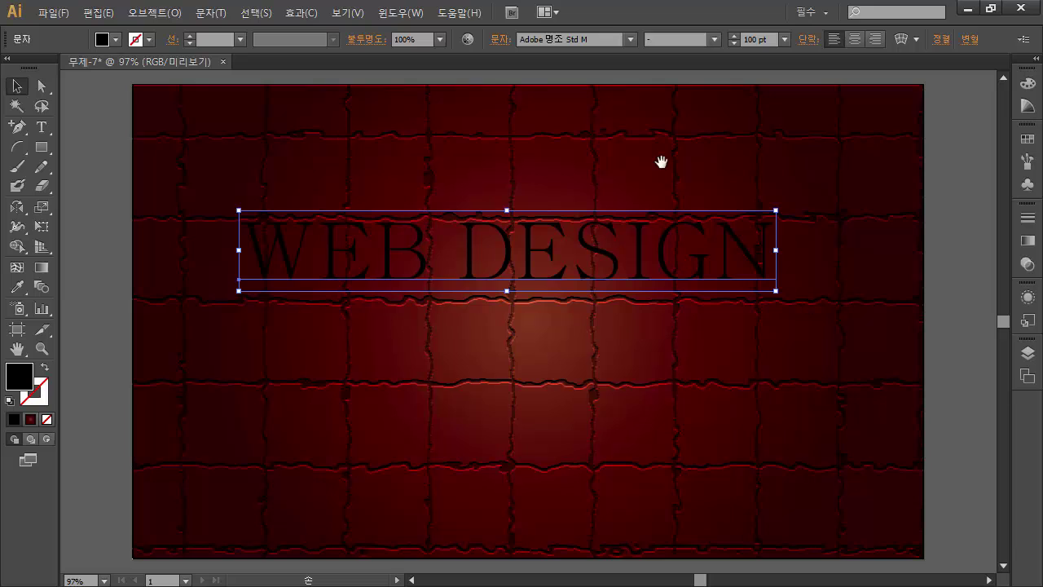
{"action": "left_click", "coordinate": [607, 36]}
{"action": "type", "text": "Gola"}
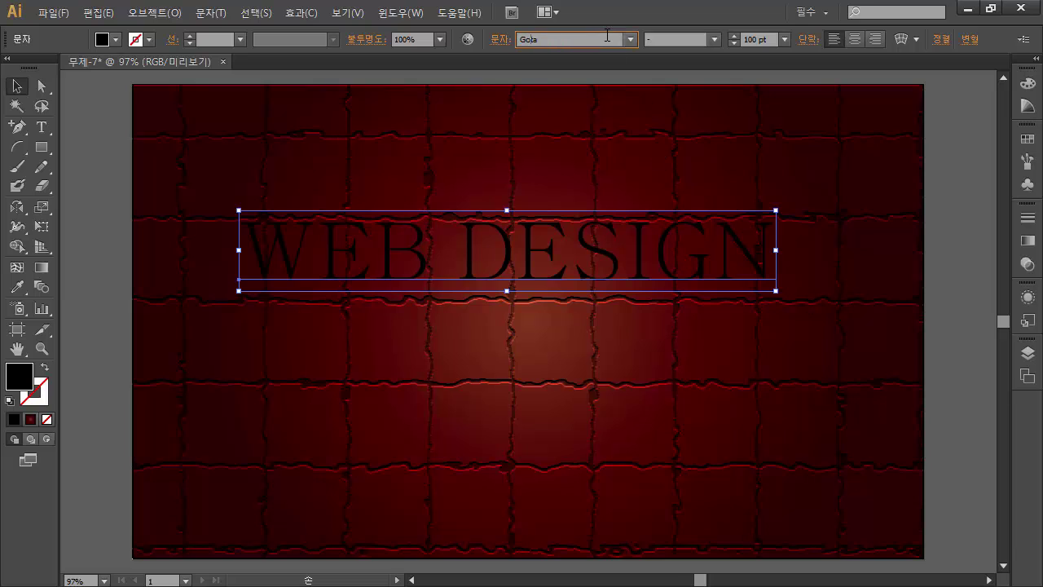
{"action": "key", "text": "Return"}
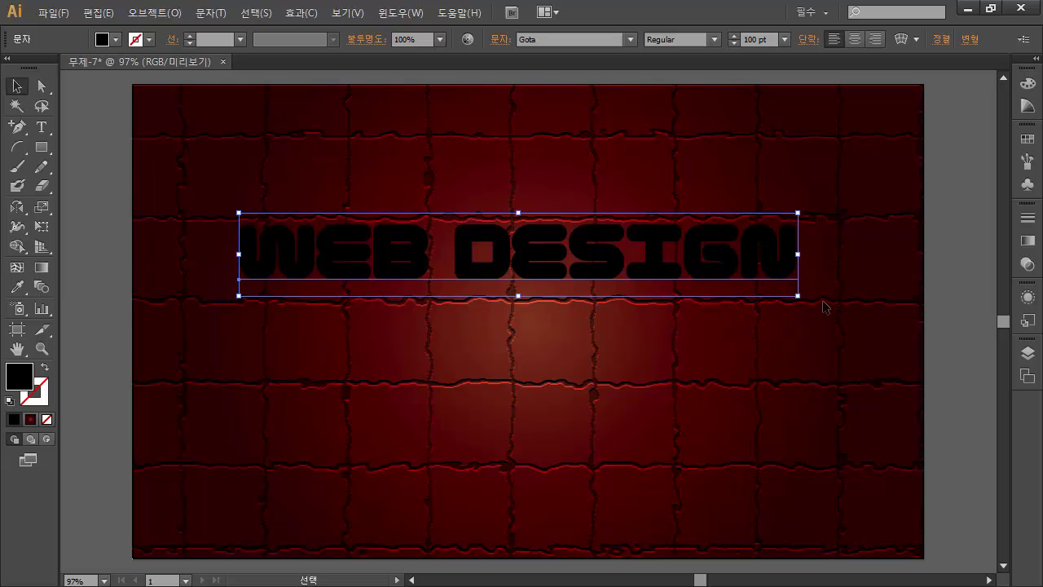
Step: Enlarge the WEB DESIGN text to about 119 pt and centre it on the artboard
{"action": "left_click_drag", "start_coordinate": [798, 296], "coordinate": [873, 326]}
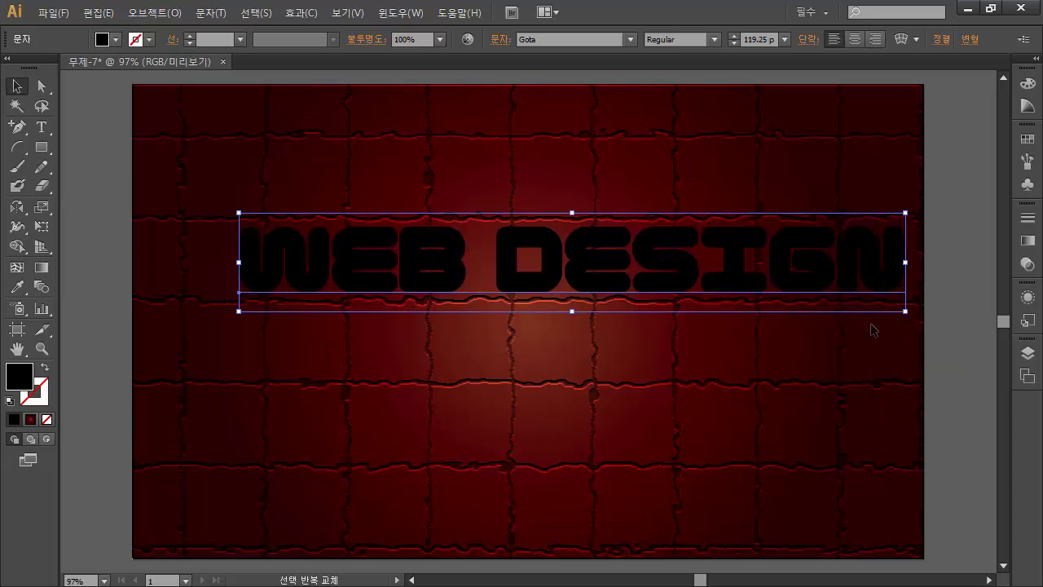
{"action": "left_click_drag", "start_coordinate": [668, 276], "coordinate": [637, 311]}
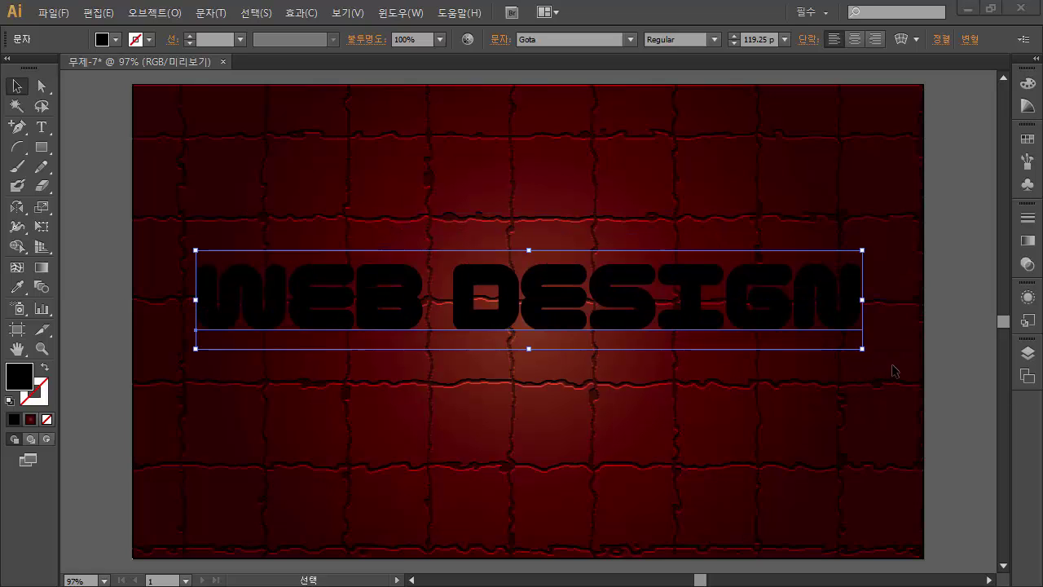
Step: Set the fill of the WEB DESIGN text to none
{"action": "left_click", "coordinate": [115, 41]}
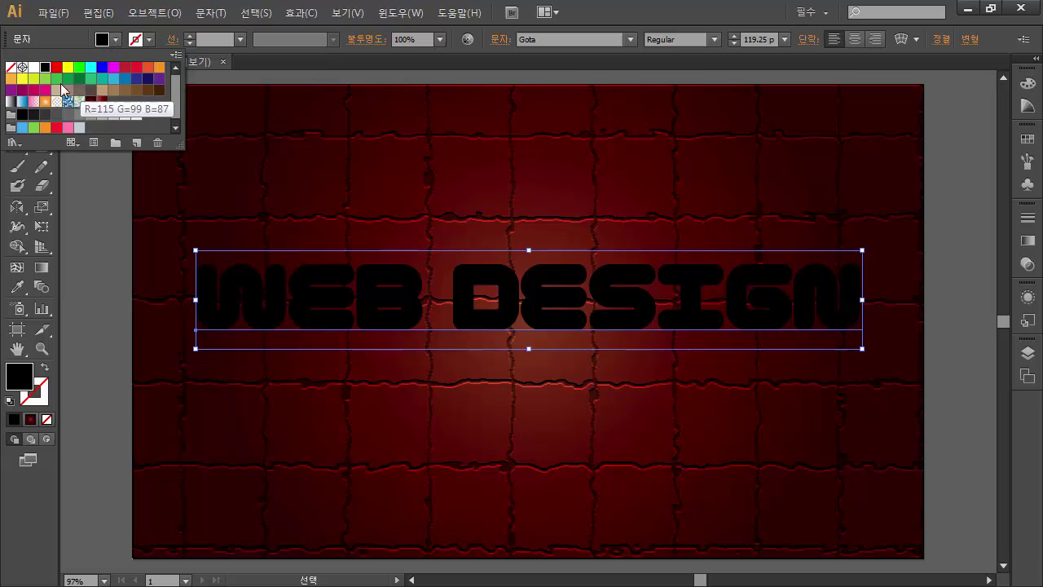
{"action": "left_click", "coordinate": [13, 75]}
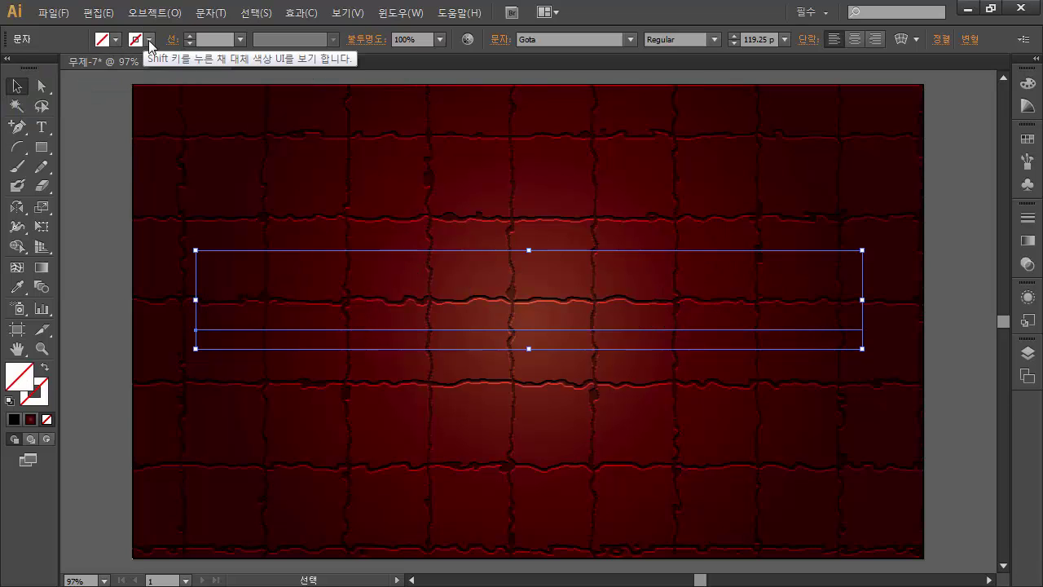
Step: Give the WEB DESIGN text a dark brown stroke with the hex colour 411e0a
{"action": "left_click", "coordinate": [149, 40]}
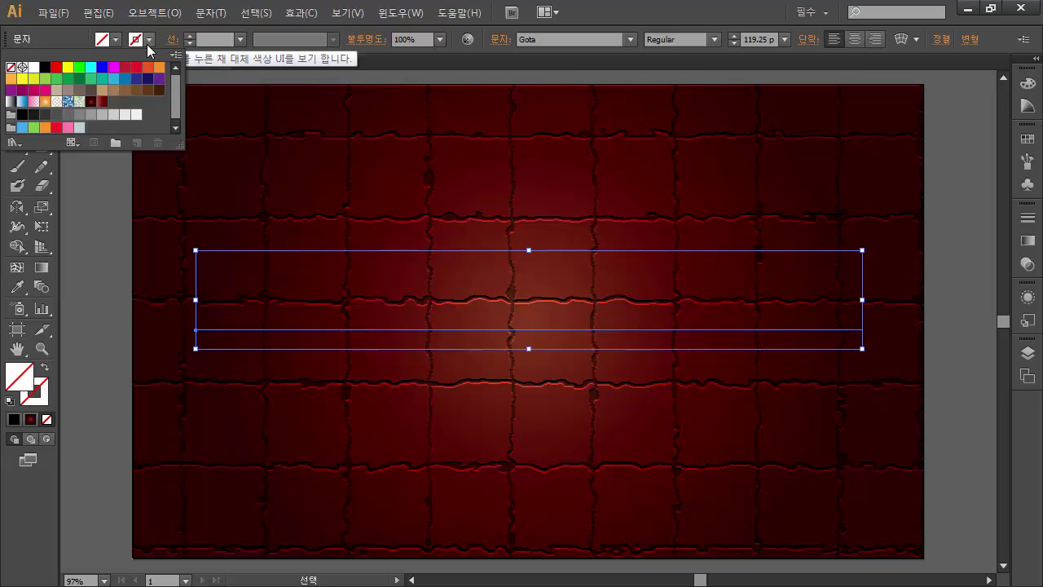
{"action": "left_click", "coordinate": [157, 92]}
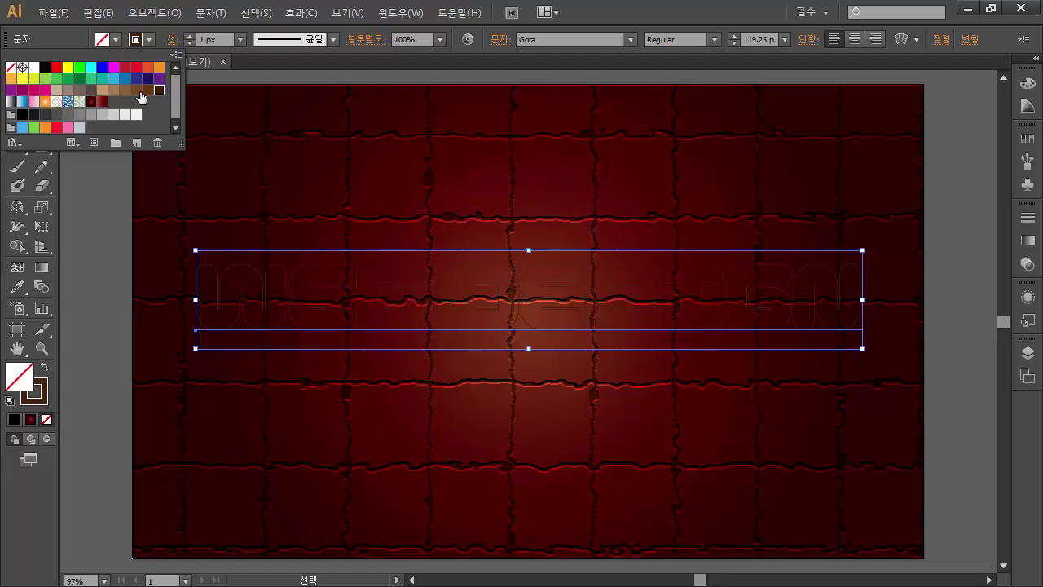
{"action": "left_click", "coordinate": [22, 115]}
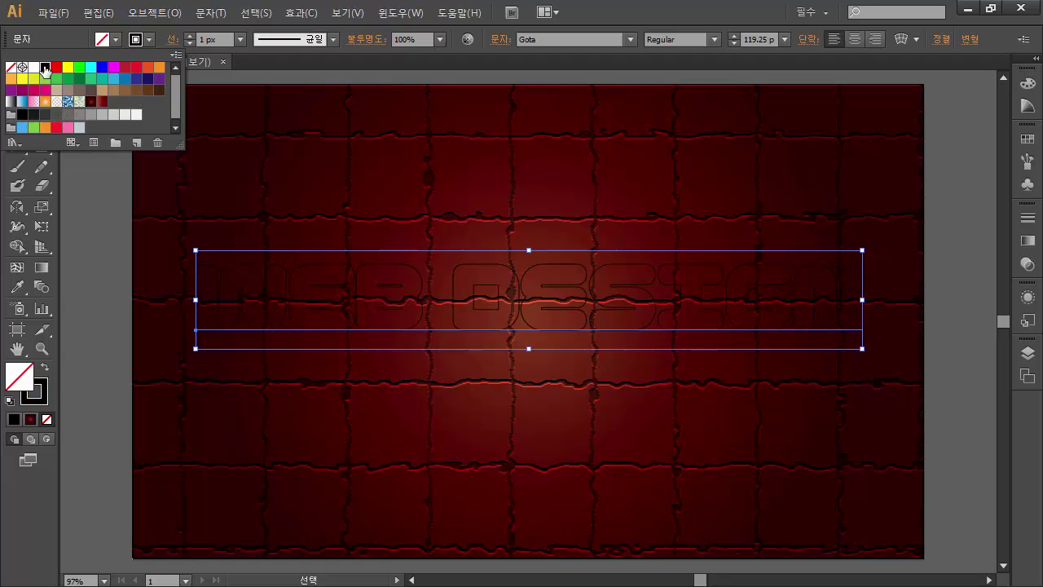
{"action": "left_click", "coordinate": [44, 397]}
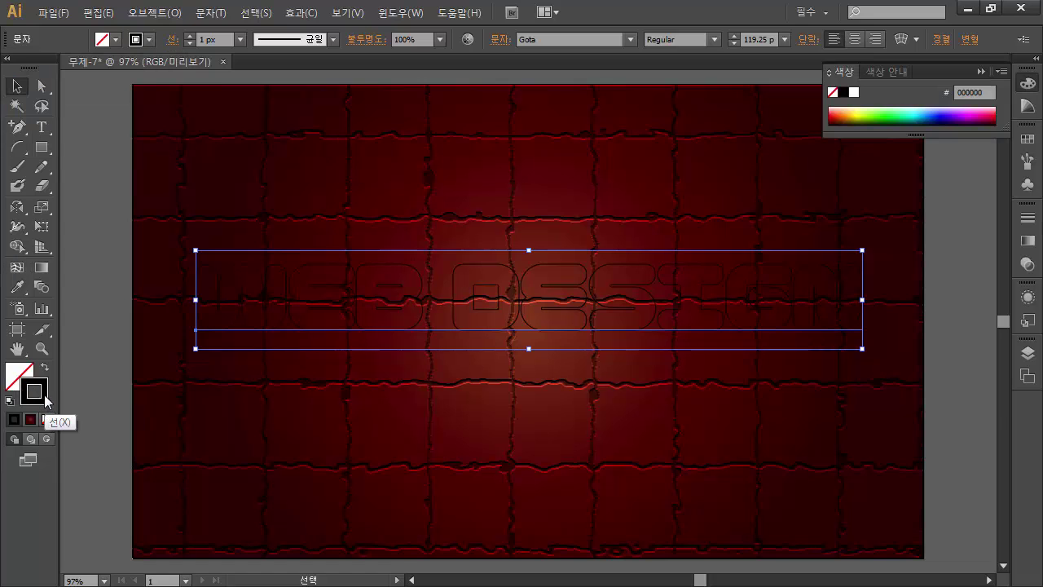
{"action": "double_click", "coordinate": [44, 397]}
{"action": "mouse_move", "coordinate": [726, 119]}
{"action": "left_mouse_down"}
{"action": "mouse_move", "coordinate": [1042, 133]}
{"action": "mouse_move", "coordinate": [1041, 71]}
{"action": "left_mouse_up"}
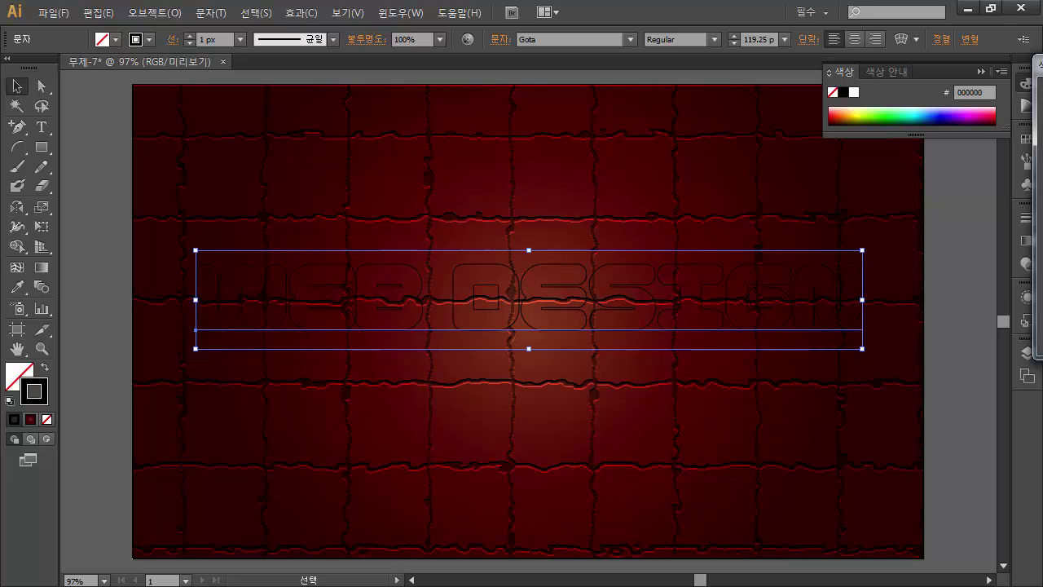
{"action": "left_click", "coordinate": [1038, 204]}
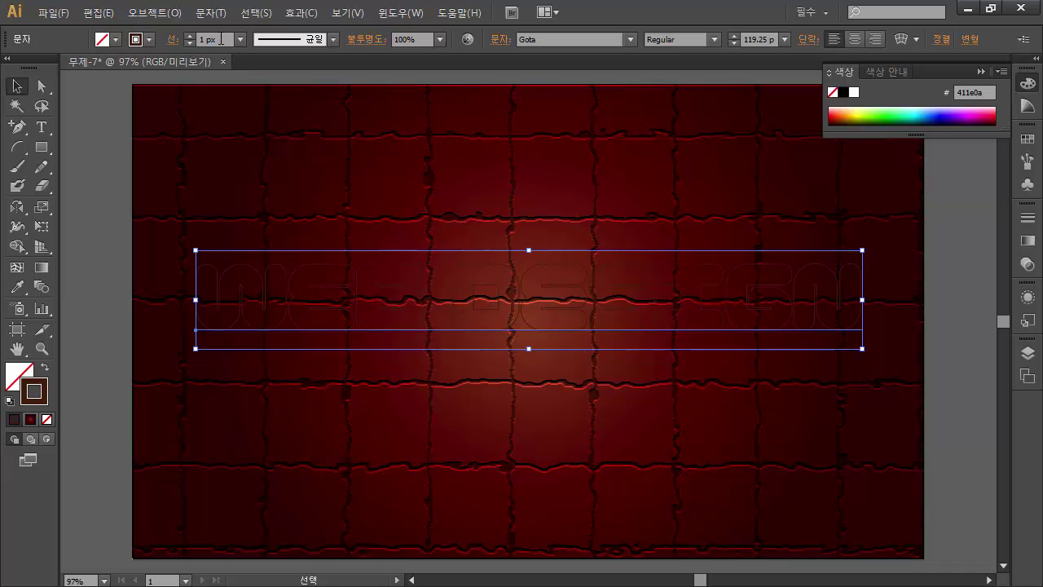
Step: Set the stroke weight of the WEB DESIGN text to 10 px and deselect it
{"action": "left_click", "coordinate": [212, 41]}
{"action": "key", "text": "Up"}
{"action": "key", "text": "Up"}
{"action": "key", "text": "Up"}
{"action": "key", "text": "Up"}
{"action": "key", "text": "Up"}
{"action": "key", "text": "Up"}
{"action": "key", "text": "Up"}
{"action": "key", "text": "Up"}
{"action": "key", "text": "Up"}
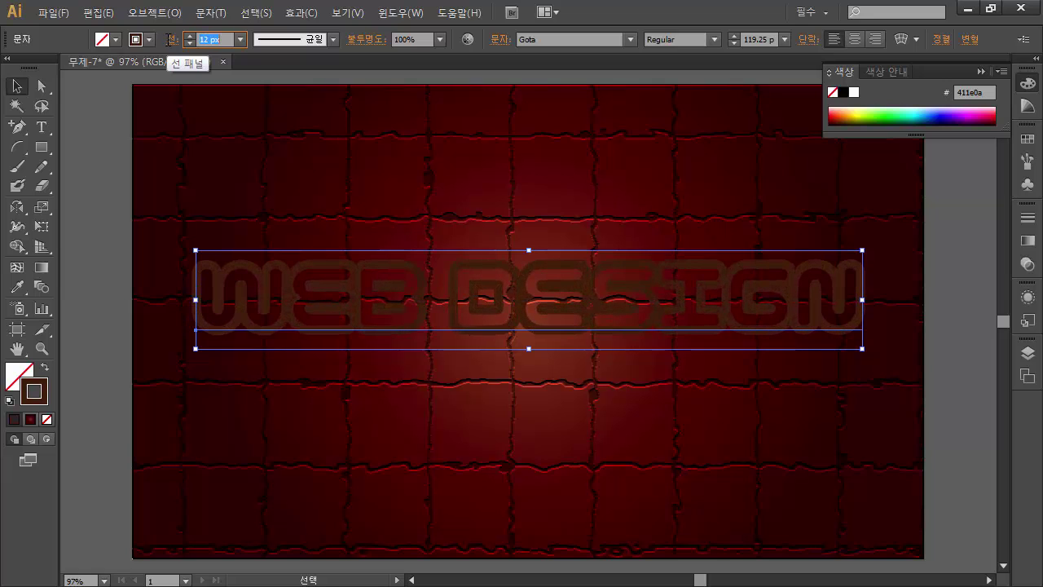
{"action": "key", "text": "Down"}
{"action": "key", "text": "Down"}
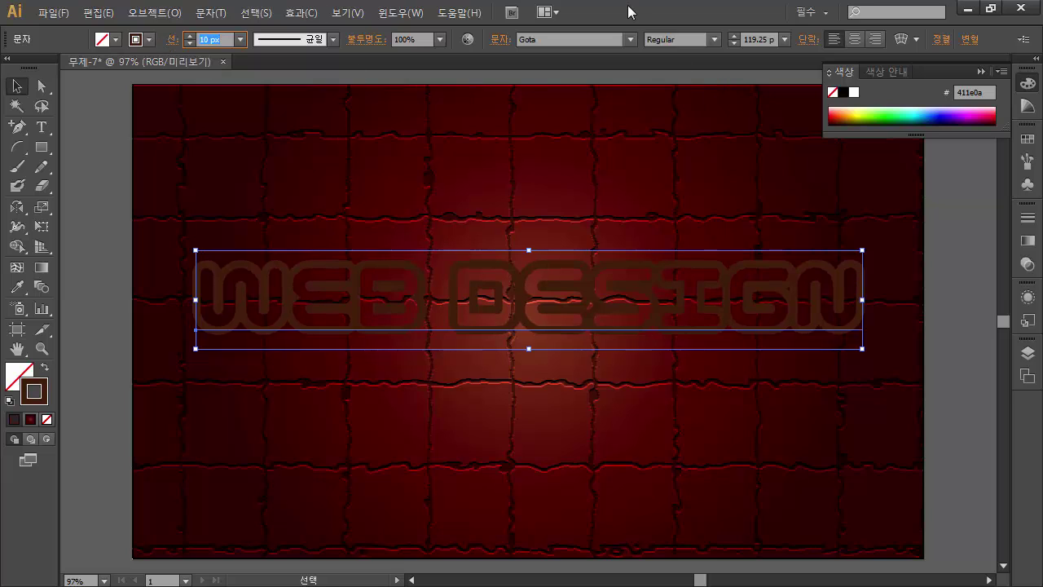
{"action": "key", "text": "Return"}
{"action": "left_click", "coordinate": [823, 218]}
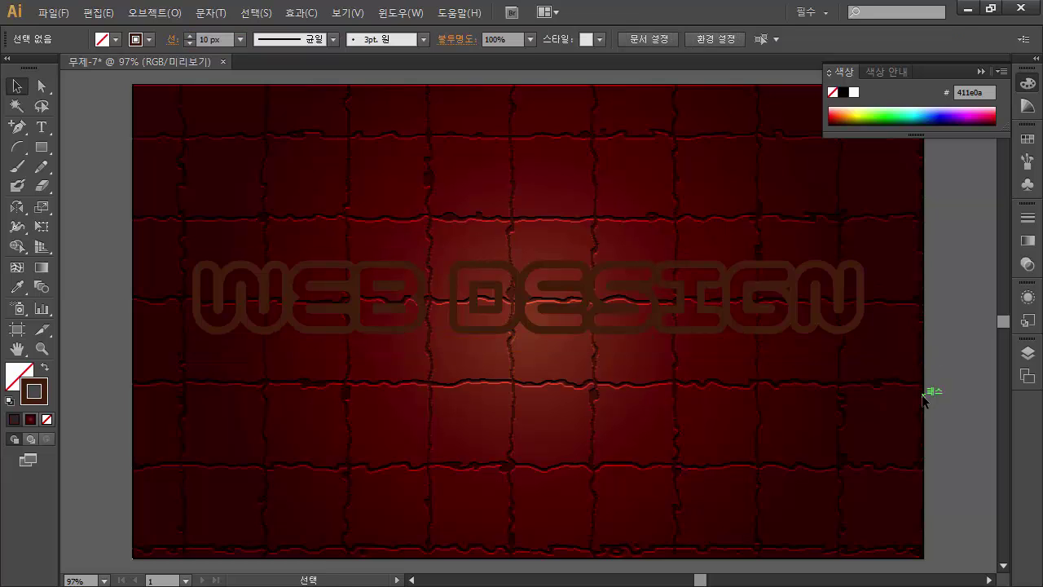
Step: Convert the WEB DESIGN text to outlines and duplicate the outlined group in place
{"action": "left_click", "coordinate": [584, 328]}
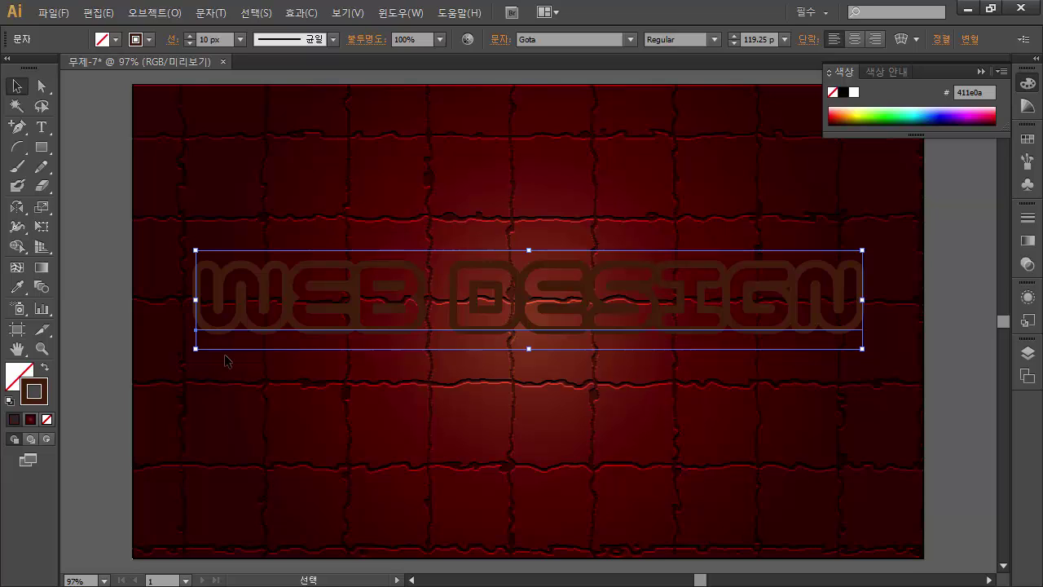
{"action": "right_click", "coordinate": [453, 322]}
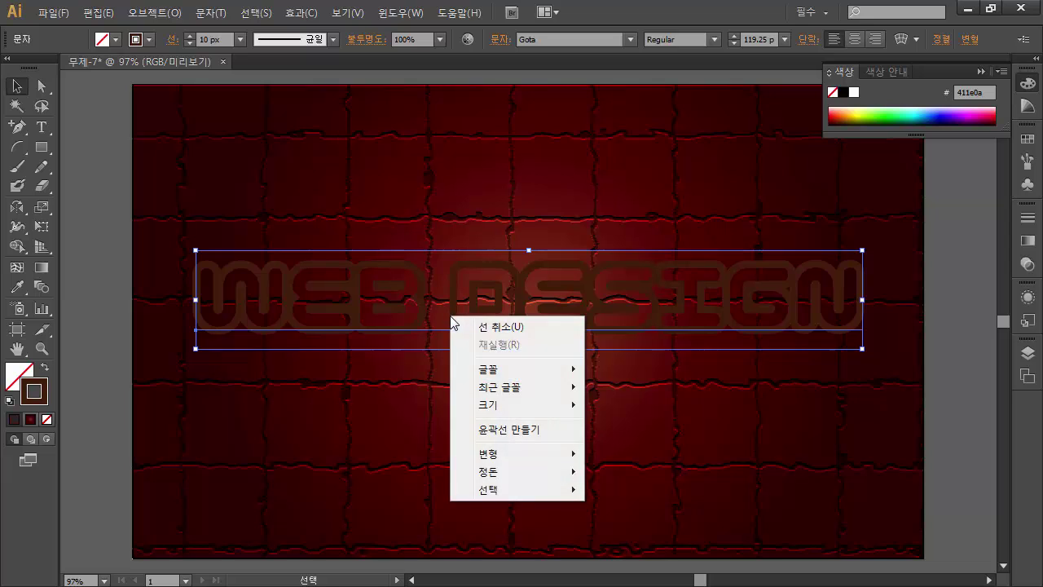
{"action": "left_click", "coordinate": [502, 431]}
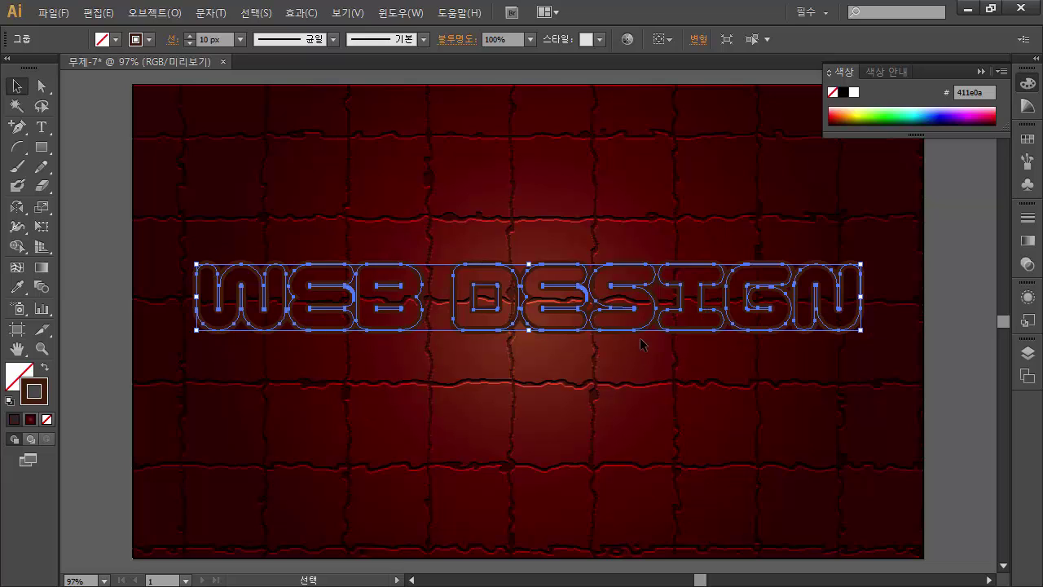
{"action": "key", "text": "a"}
{"action": "key", "text": "v"}
{"action": "key", "text": "a"}
{"action": "key", "text": "v"}
Step: Change the stroke of the front copy of the lettering to white with a 1 px weight
{"action": "left_click", "coordinate": [150, 39]}
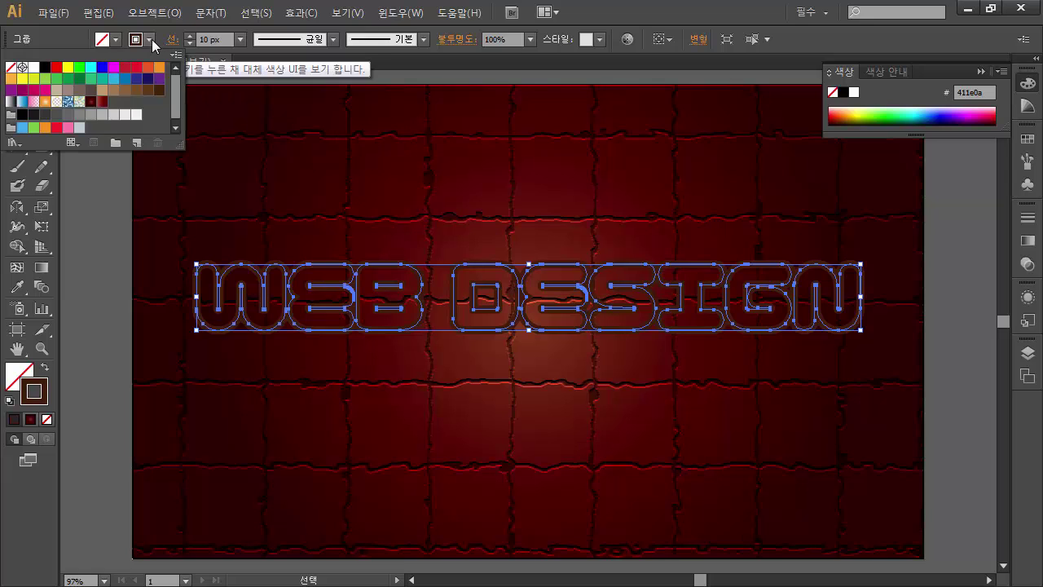
{"action": "left_click", "coordinate": [34, 68]}
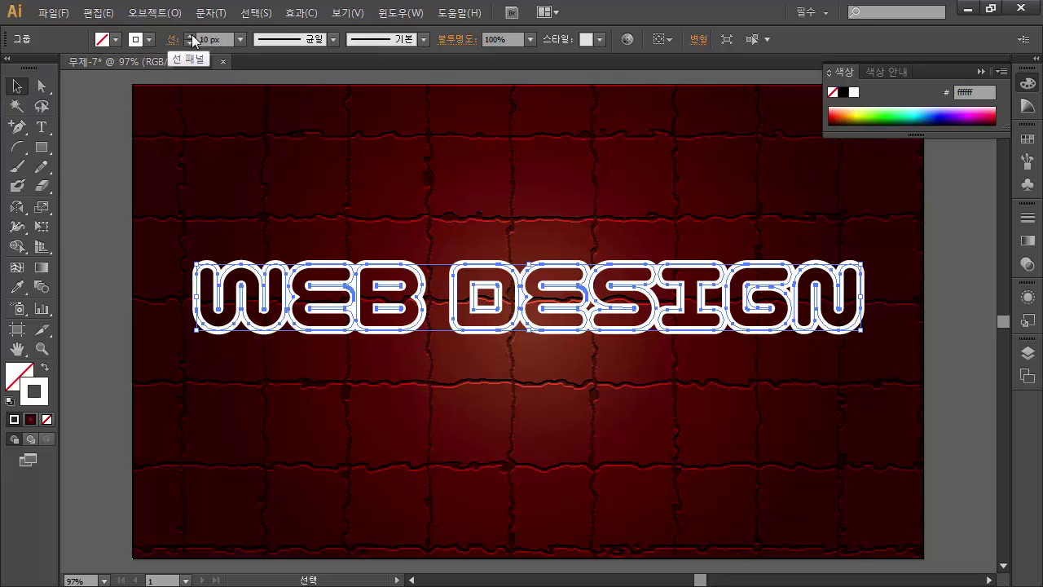
{"action": "left_click", "coordinate": [213, 39]}
{"action": "type", "text": "1"}
{"action": "key", "text": "Tab"}
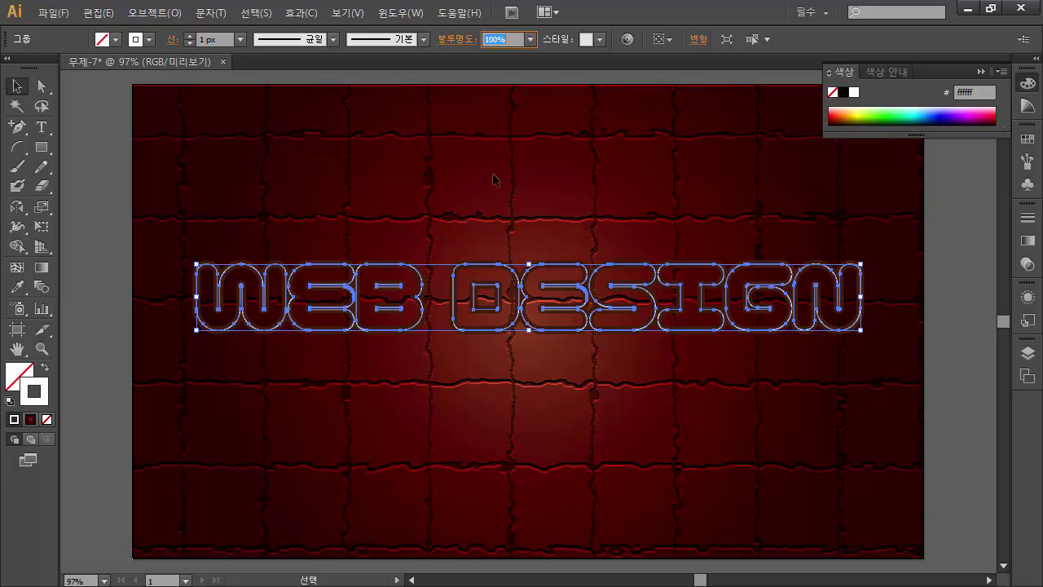
{"action": "left_click", "coordinate": [454, 389]}
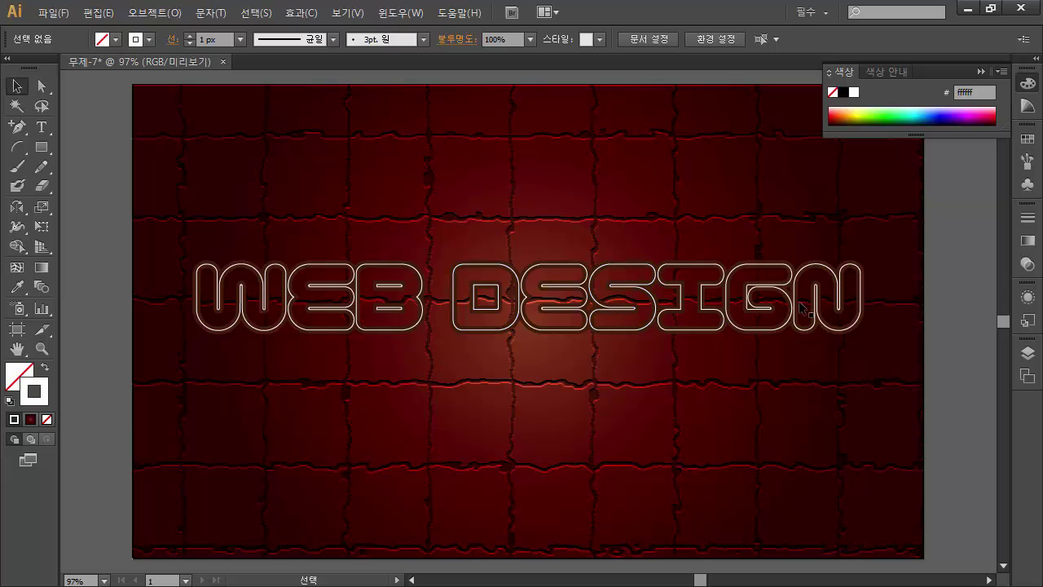
Step: Select both outlined copies of the lettering and set the blend spacing to Specified Steps with 4 steps
{"action": "left_click_drag", "start_coordinate": [183, 242], "coordinate": [892, 372]}
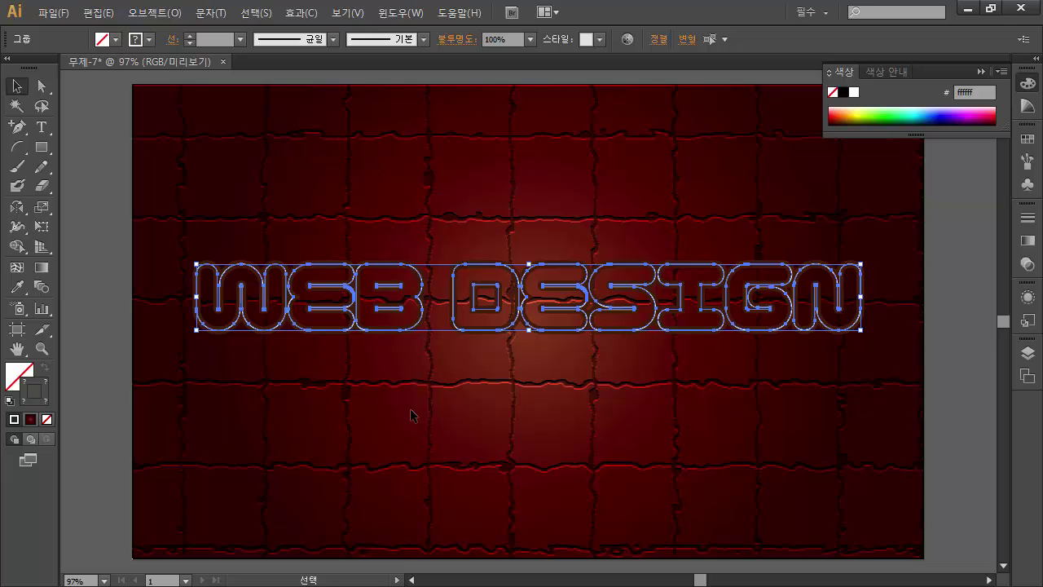
{"action": "double_click", "coordinate": [40, 289]}
{"action": "left_click_drag", "start_coordinate": [529, 225], "coordinate": [608, 115]}
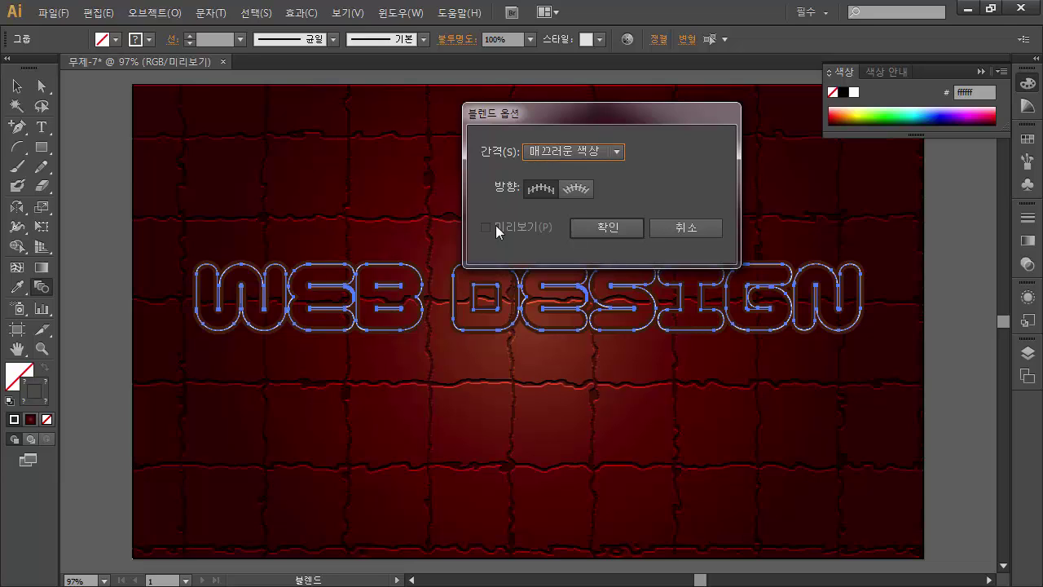
{"action": "left_click", "coordinate": [615, 153]}
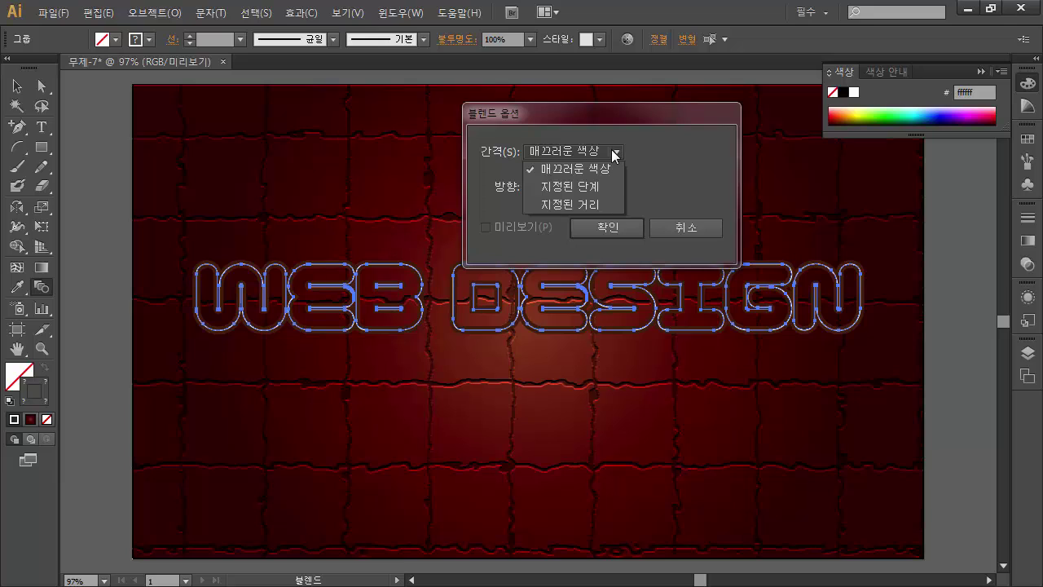
{"action": "left_click", "coordinate": [584, 192]}
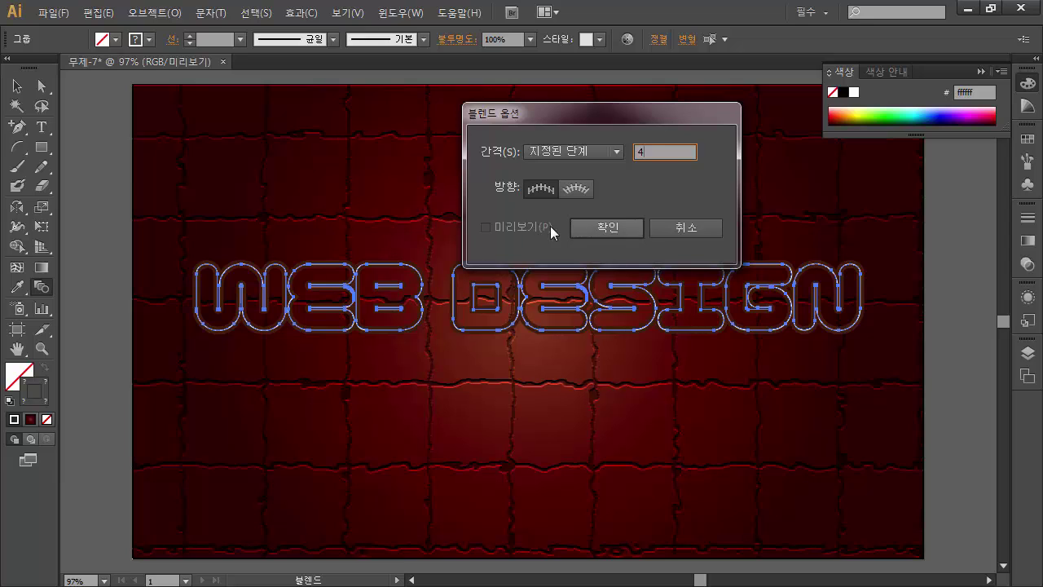
{"action": "left_click", "coordinate": [608, 227]}
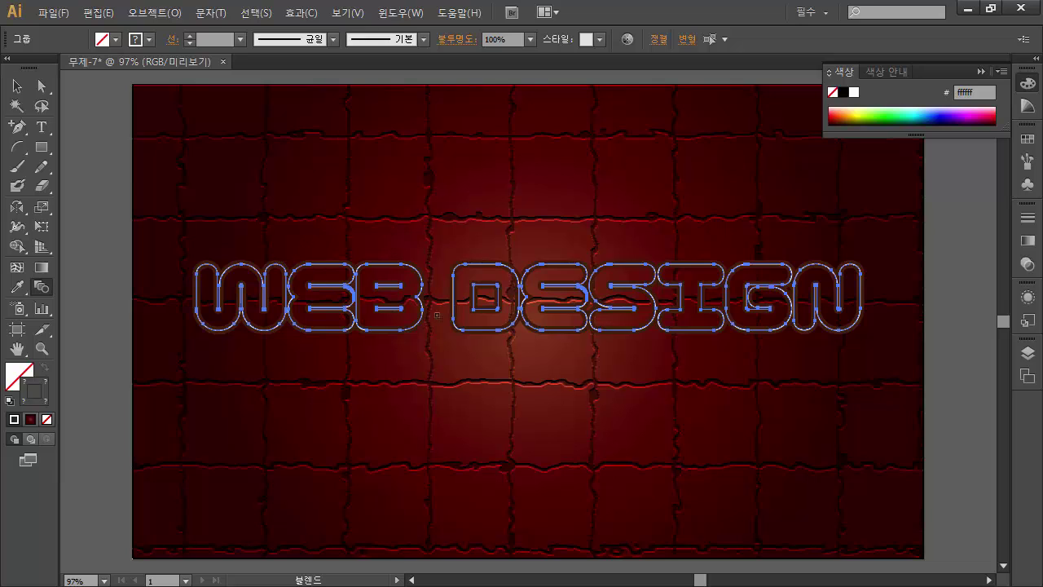
Step: Blend the thin white outline with the thick brown outline of the lettering
{"action": "key", "text": "v"}
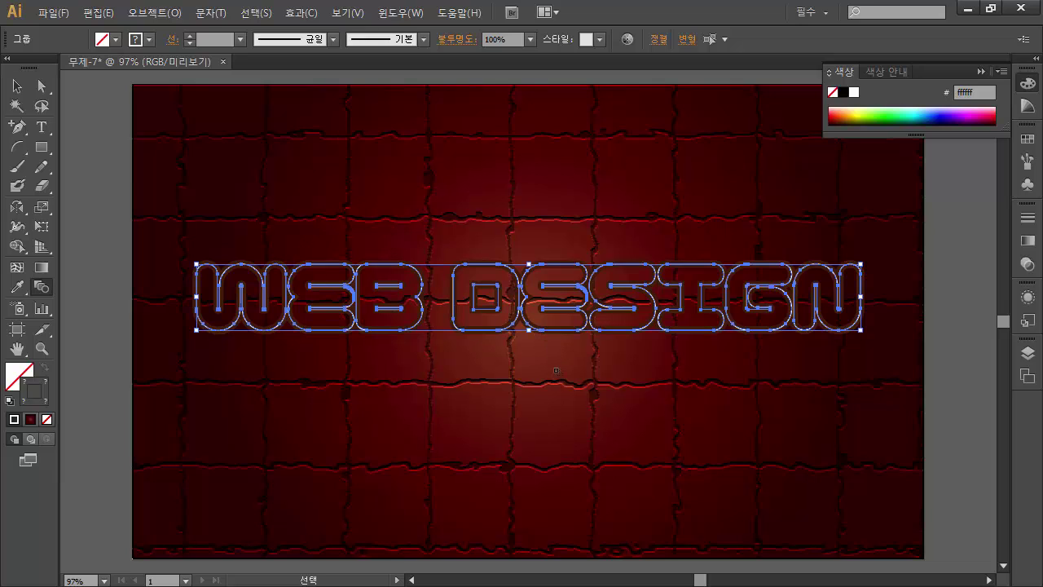
{"action": "key", "text": "w"}
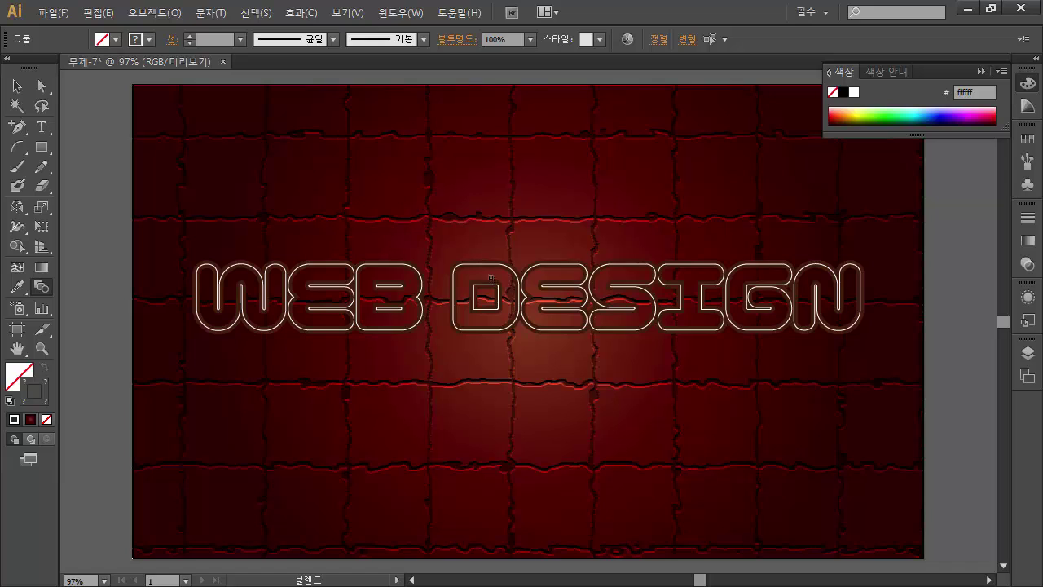
{"action": "left_click", "coordinate": [491, 278]}
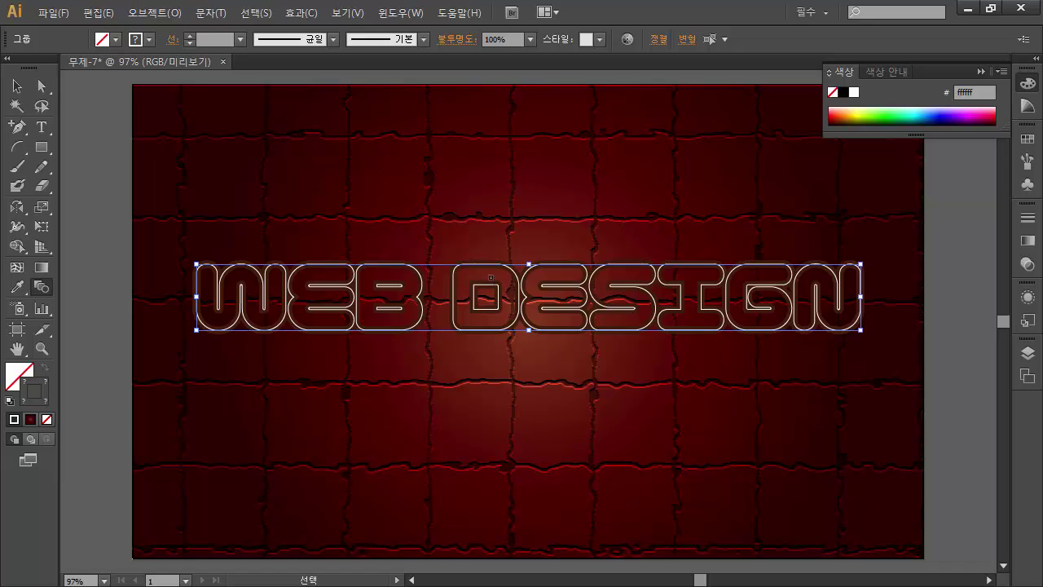
{"action": "key", "text": "ctrl+alt+b"}
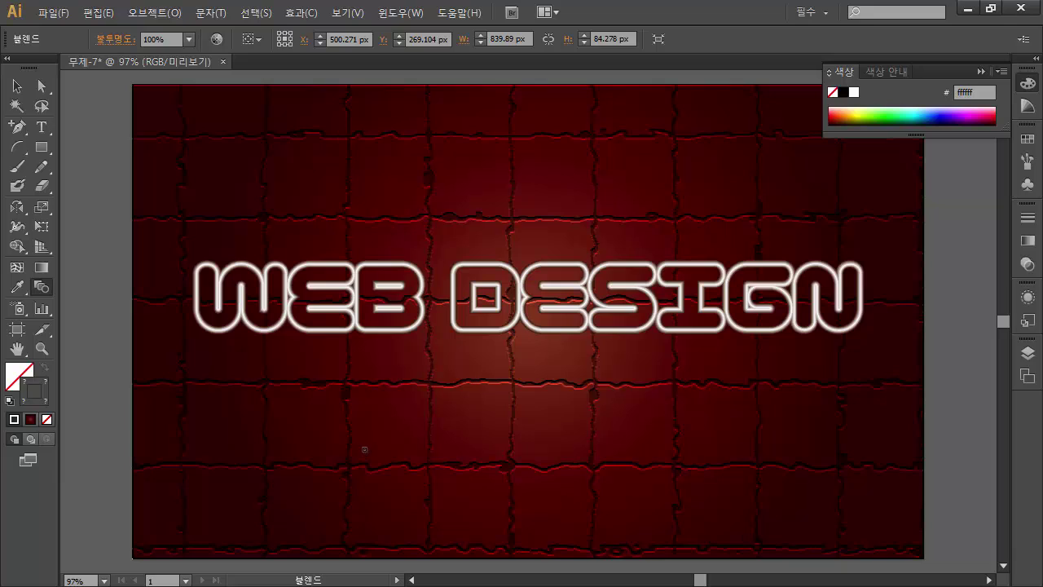
Step: Check the blend options of the blended WEB DESIGN lettering without changing them
{"action": "double_click", "coordinate": [38, 290]}
{"action": "left_click_drag", "start_coordinate": [517, 112], "coordinate": [524, 91]}
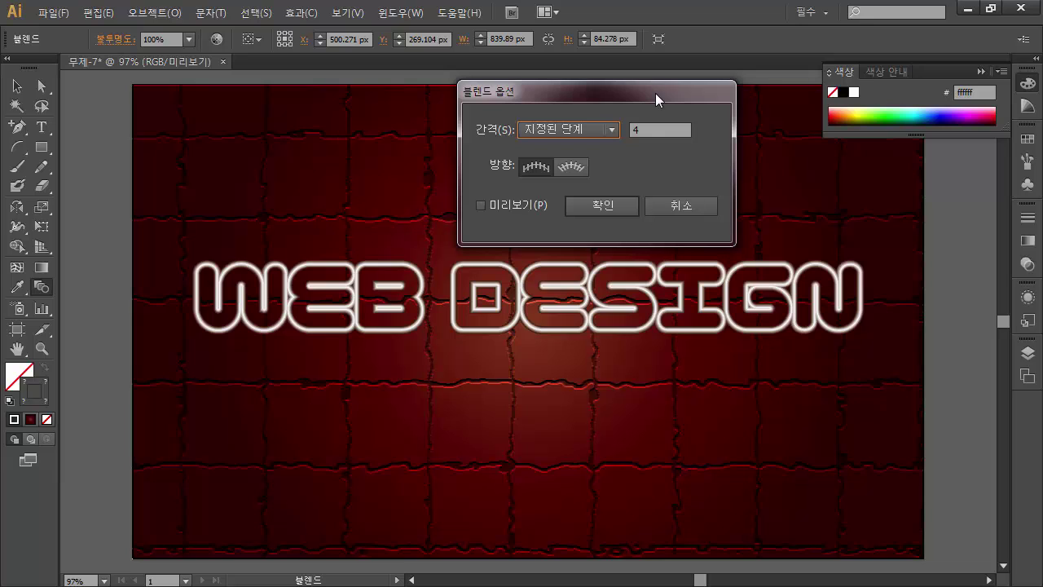
{"action": "left_click", "coordinate": [674, 205]}
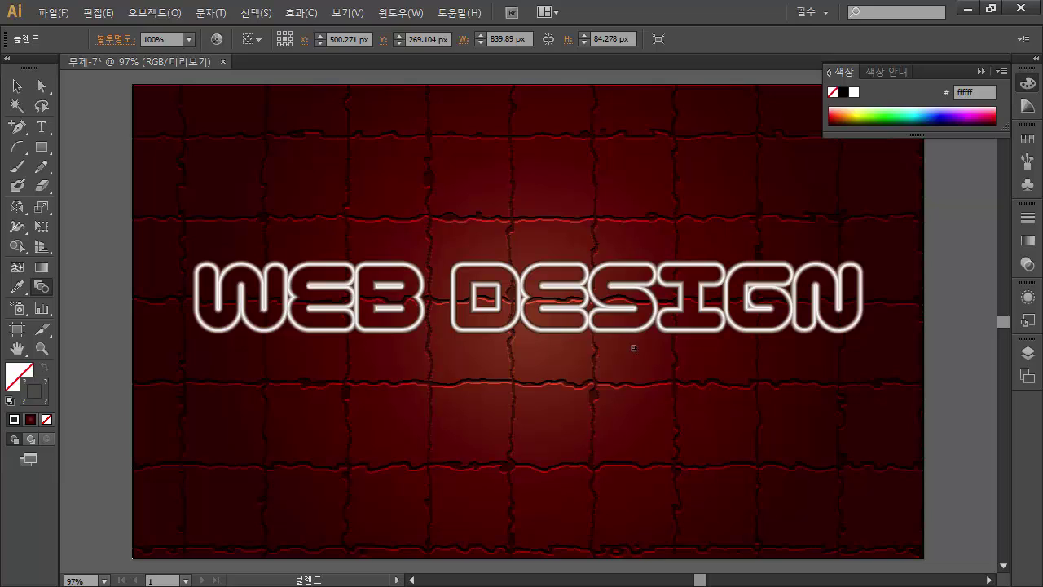
{"action": "key", "text": "v"}
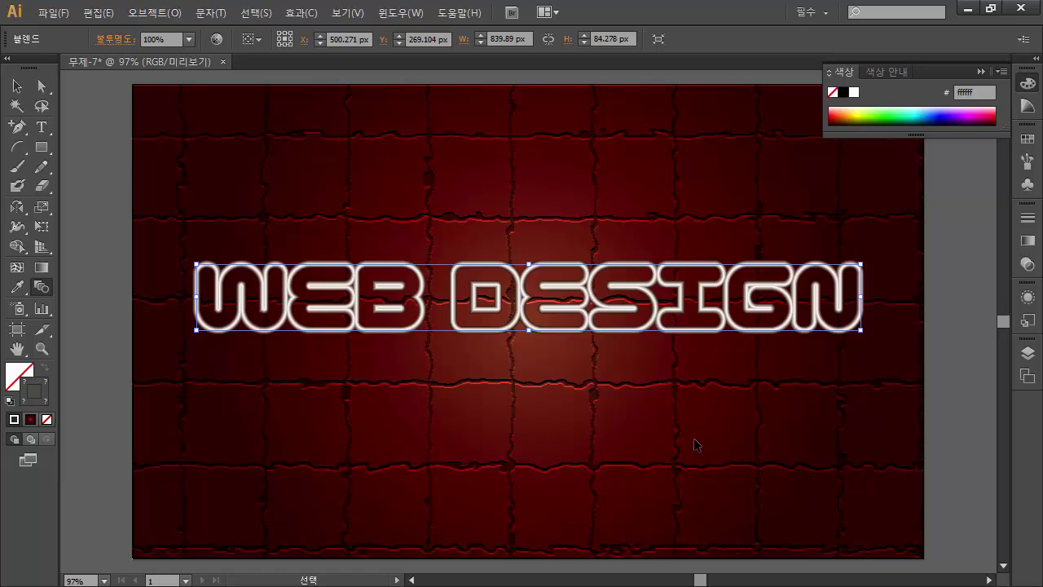
Step: Duplicate the blended WEB DESIGN lettering in place
{"action": "key", "text": "ctrl+z"}
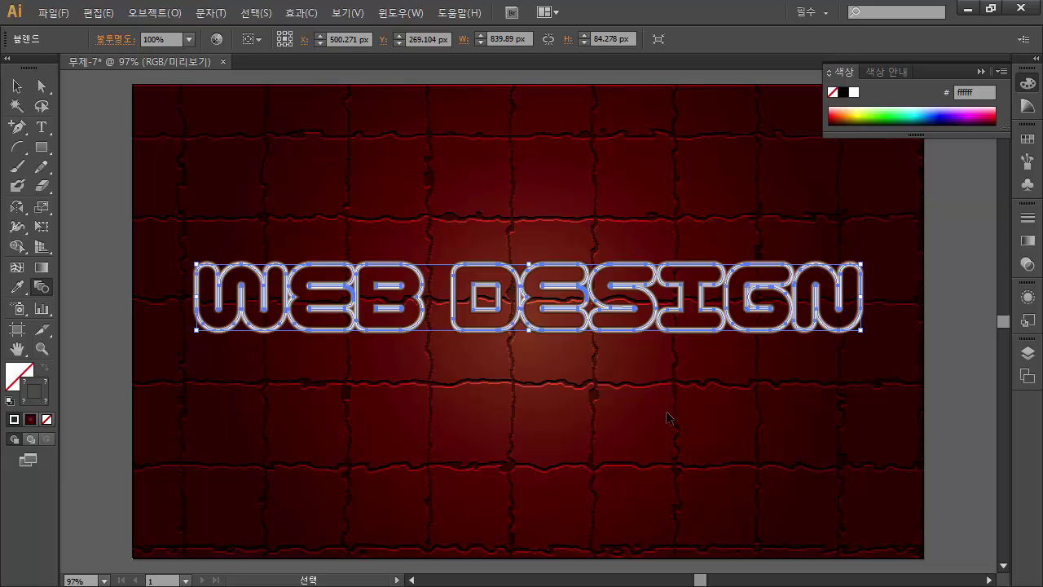
{"action": "key", "text": "ctrl+shift+z"}
{"action": "left_click", "coordinate": [744, 446], "text": "ctrl"}
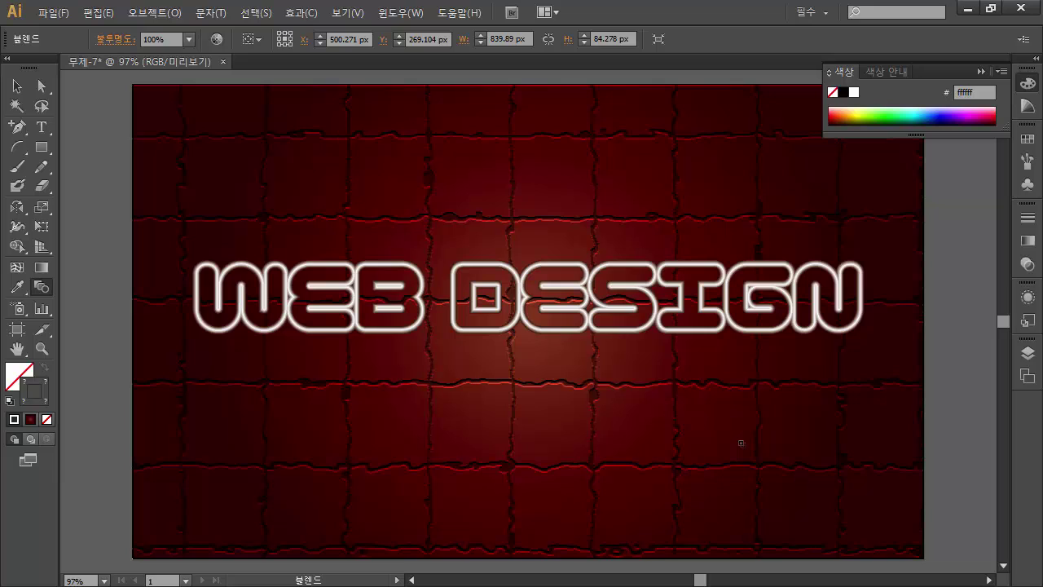
{"action": "key", "text": "v"}
{"action": "key", "text": "w"}
Step: Start a Gaussian Blur on the duplicated WEB DESIGN lettering with preview on and try a radius of about 27 pixels
{"action": "left_click", "coordinate": [306, 14]}
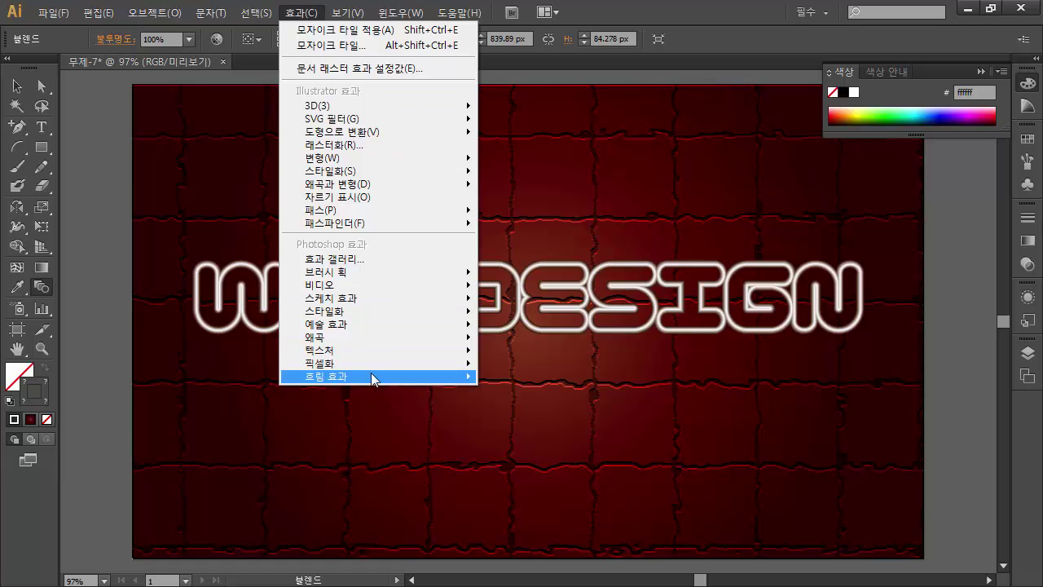
{"action": "mouse_move", "coordinate": [372, 379]}
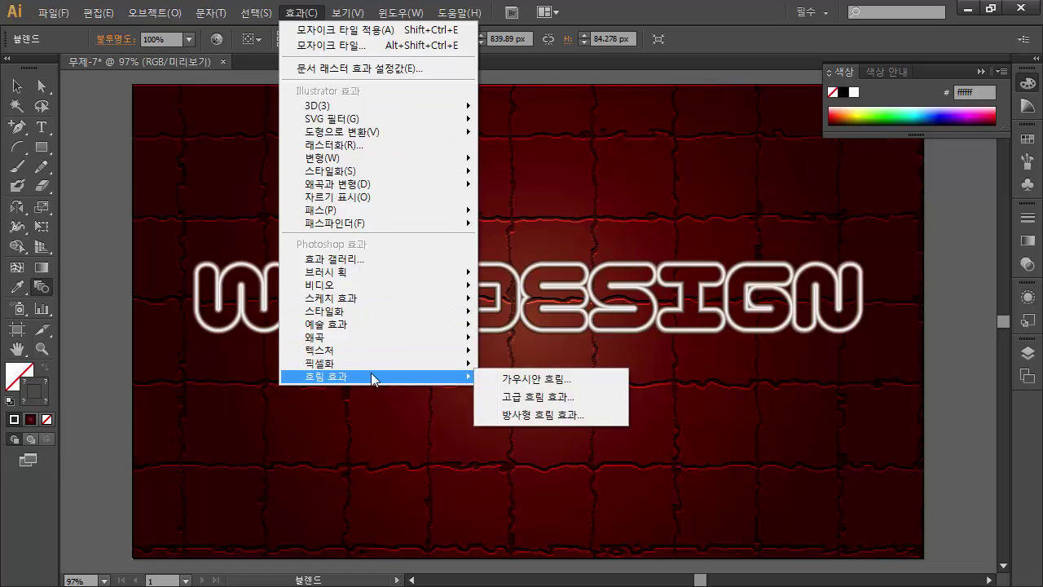
{"action": "left_click", "coordinate": [545, 381]}
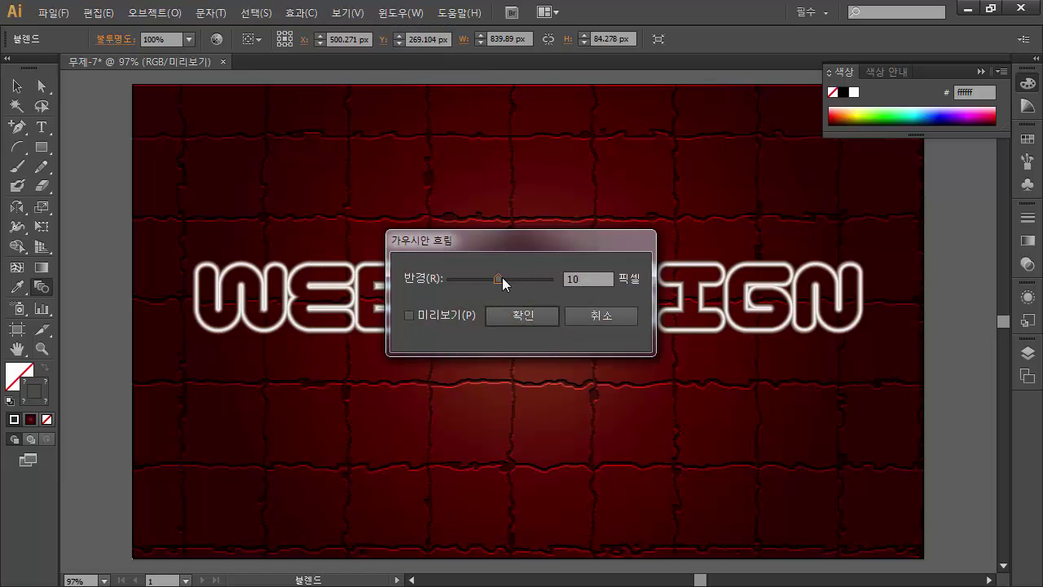
{"action": "left_click_drag", "start_coordinate": [502, 277], "coordinate": [510, 276]}
{"action": "left_click", "coordinate": [461, 313]}
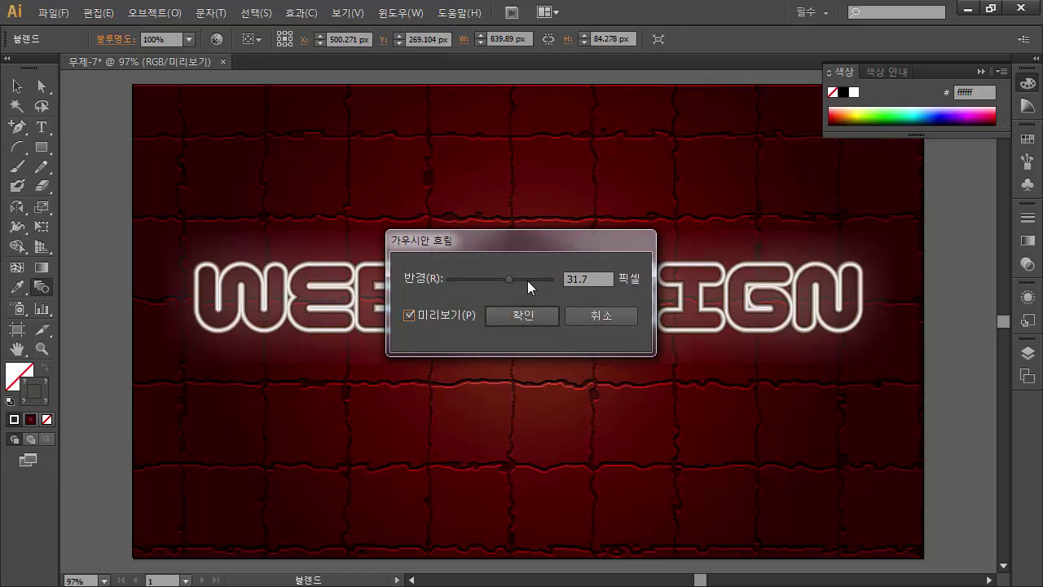
{"action": "left_click", "coordinate": [514, 276]}
{"action": "left_click_drag", "start_coordinate": [516, 277], "coordinate": [507, 281]}
Step: Set the Gaussian Blur radius to 30 pixels, apply it to the lettering copy and deselect it
{"action": "left_click_drag", "start_coordinate": [589, 243], "coordinate": [658, 92]}
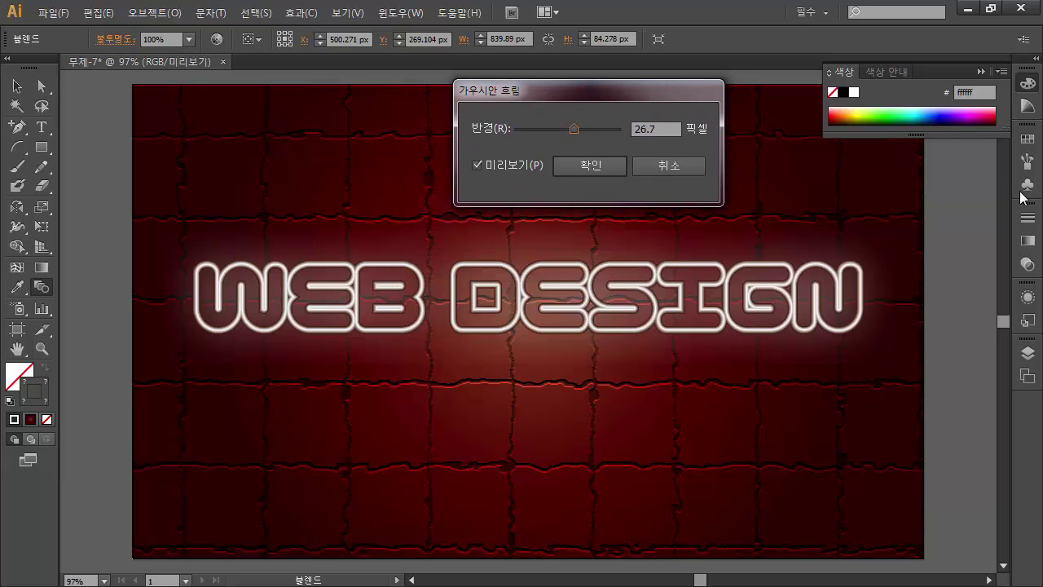
{"action": "left_click_drag", "start_coordinate": [573, 129], "coordinate": [576, 129]}
{"action": "double_click", "coordinate": [658, 131]}
{"action": "type", "text": "30"}
{"action": "key", "text": "Tab"}
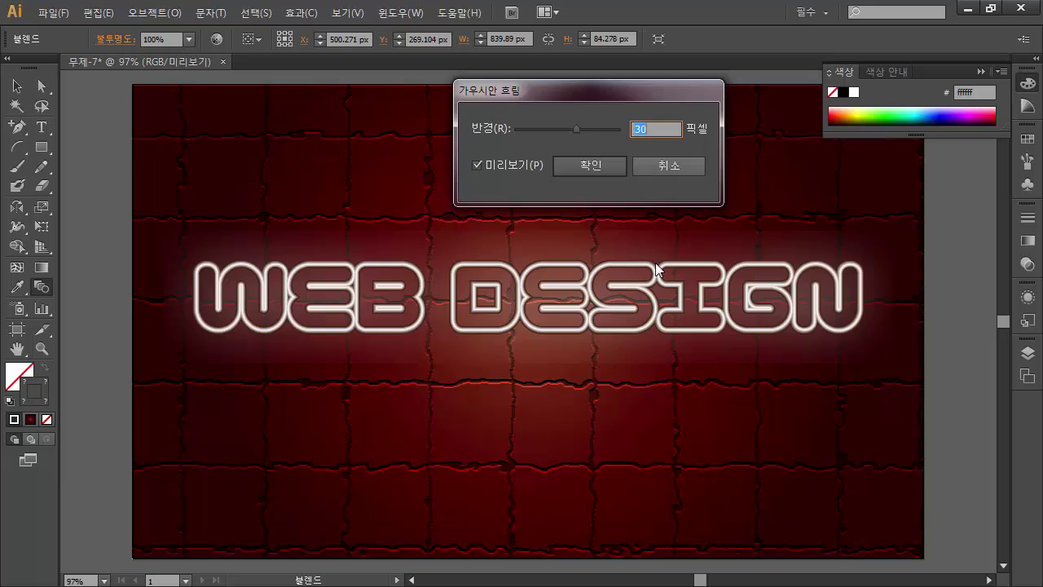
{"action": "left_click", "coordinate": [582, 164]}
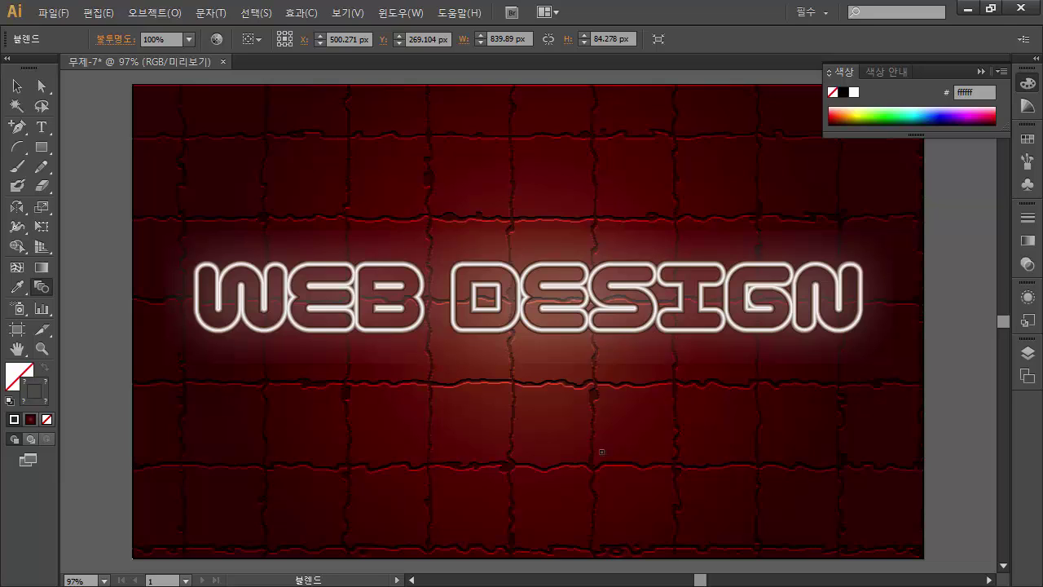
{"action": "left_click", "coordinate": [11, 88]}
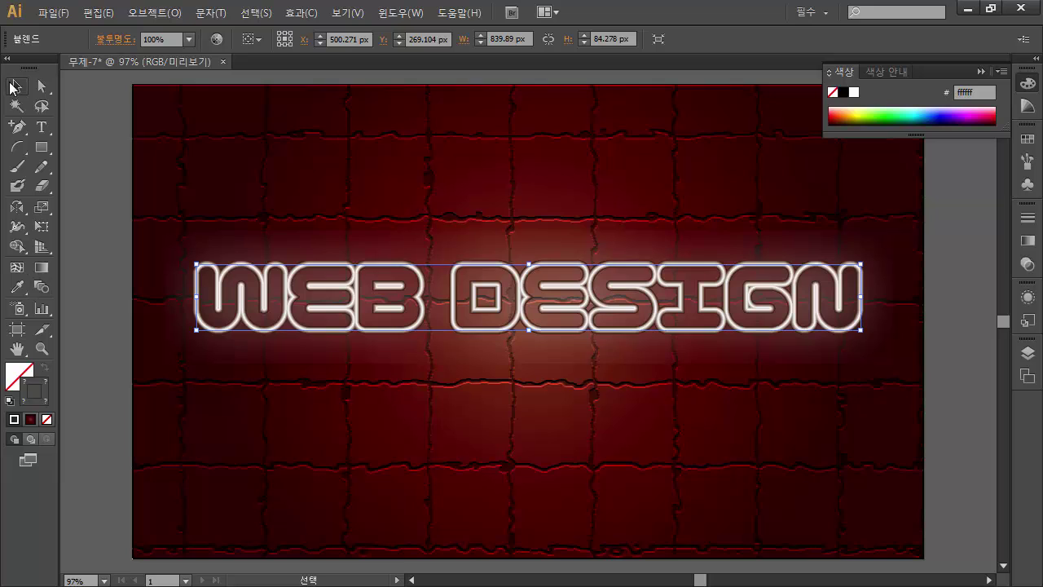
{"action": "left_click", "coordinate": [461, 162]}
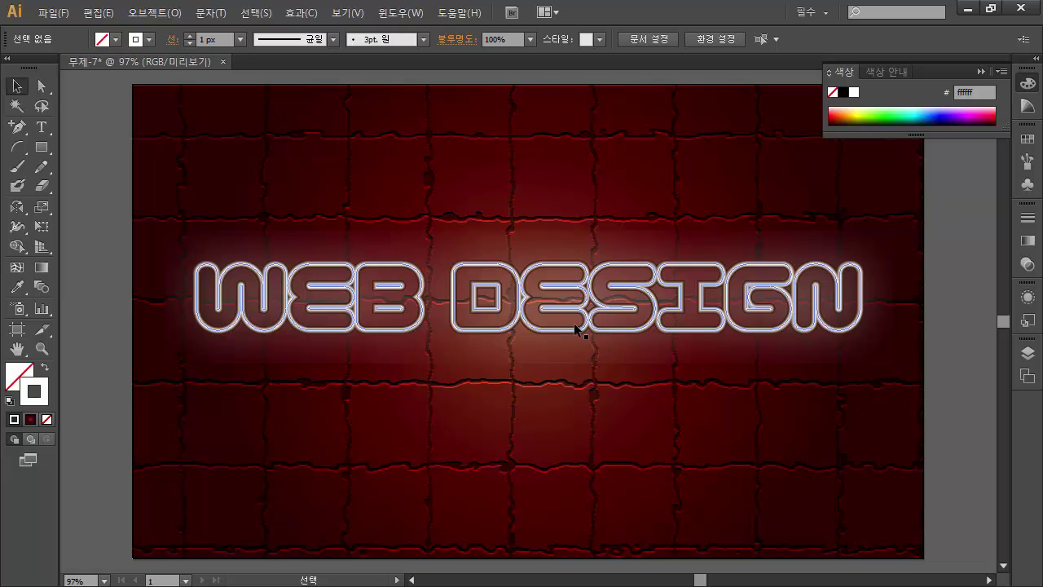
Step: Select the sharp blended WEB DESIGN lettering and start a Drop Shadow effect on it with preview on
{"action": "left_click", "coordinate": [421, 318]}
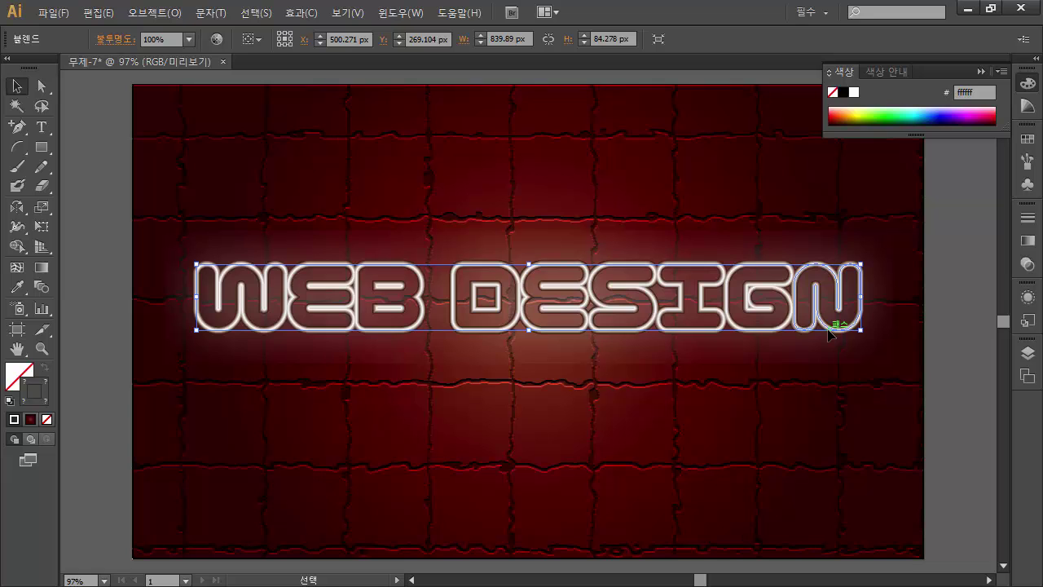
{"action": "left_click", "coordinate": [302, 12]}
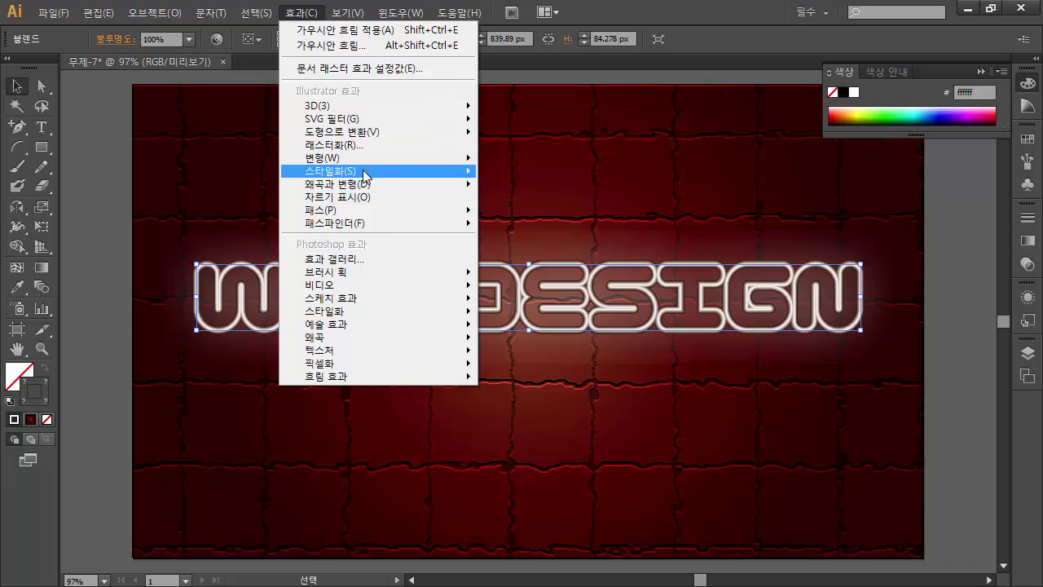
{"action": "mouse_move", "coordinate": [456, 171]}
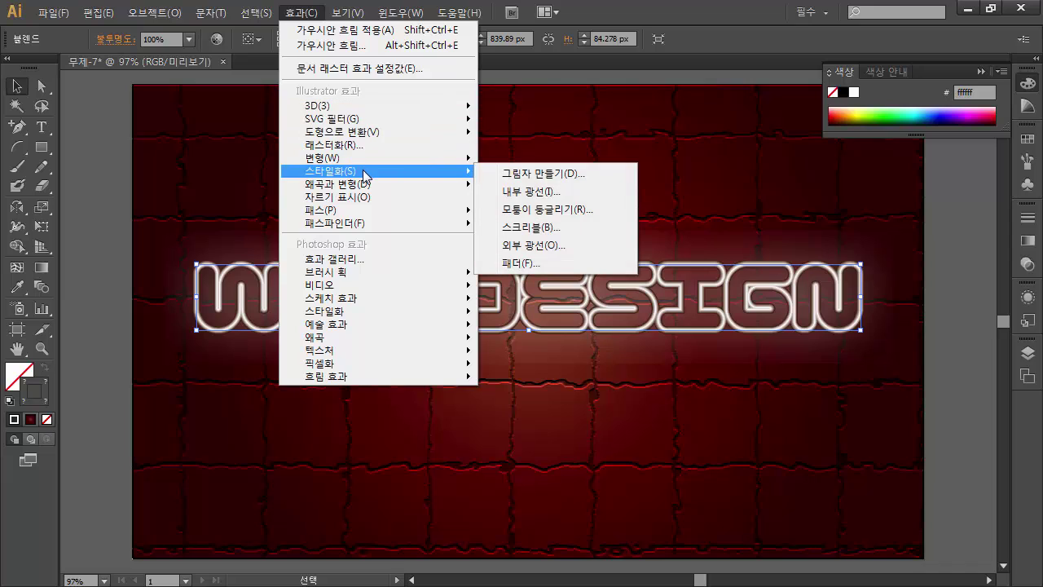
{"action": "left_click", "coordinate": [521, 172]}
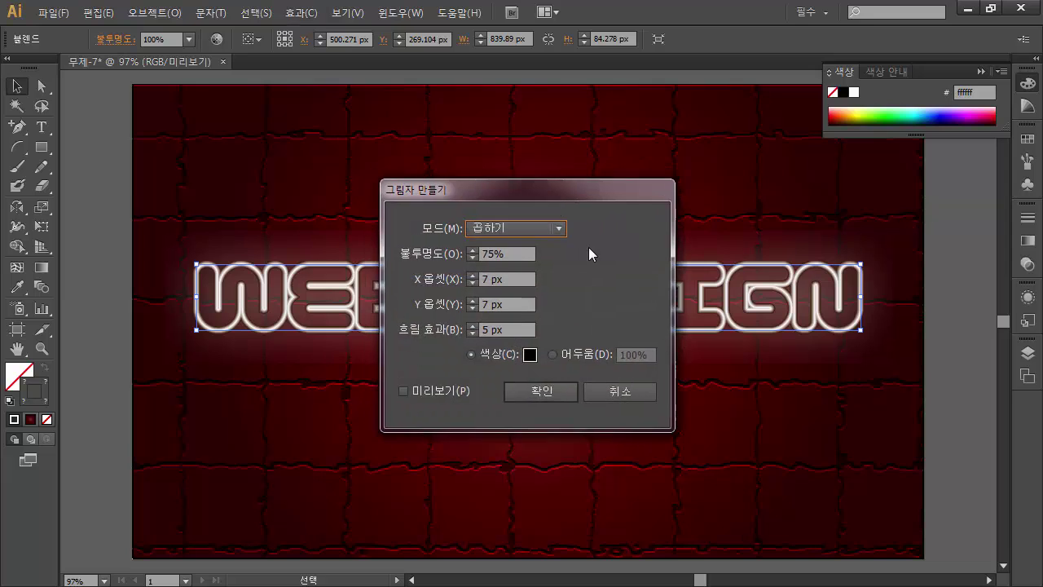
{"action": "left_click_drag", "start_coordinate": [551, 195], "coordinate": [781, 219]}
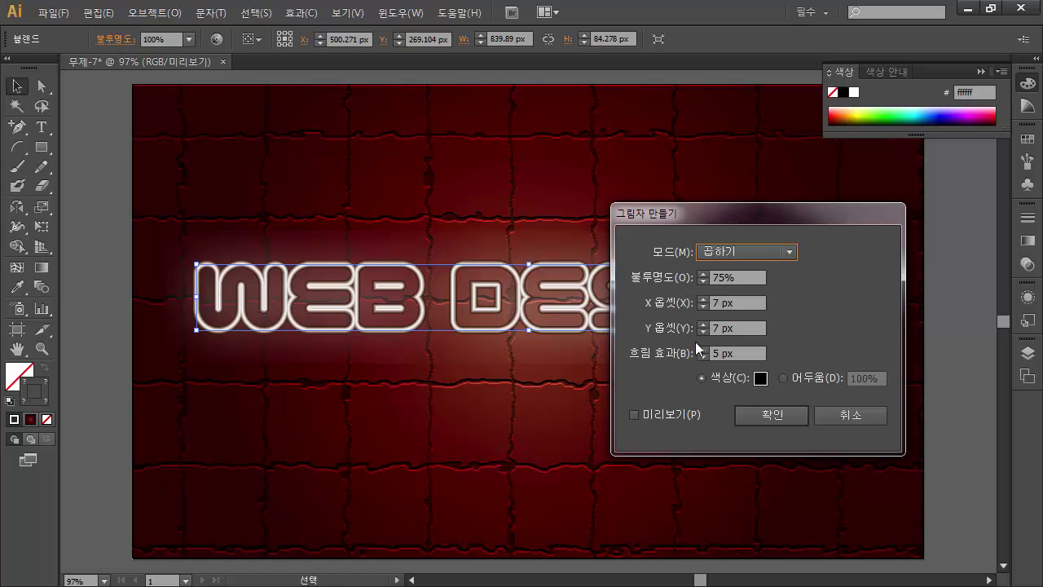
{"action": "left_click_drag", "start_coordinate": [744, 215], "coordinate": [631, 11]}
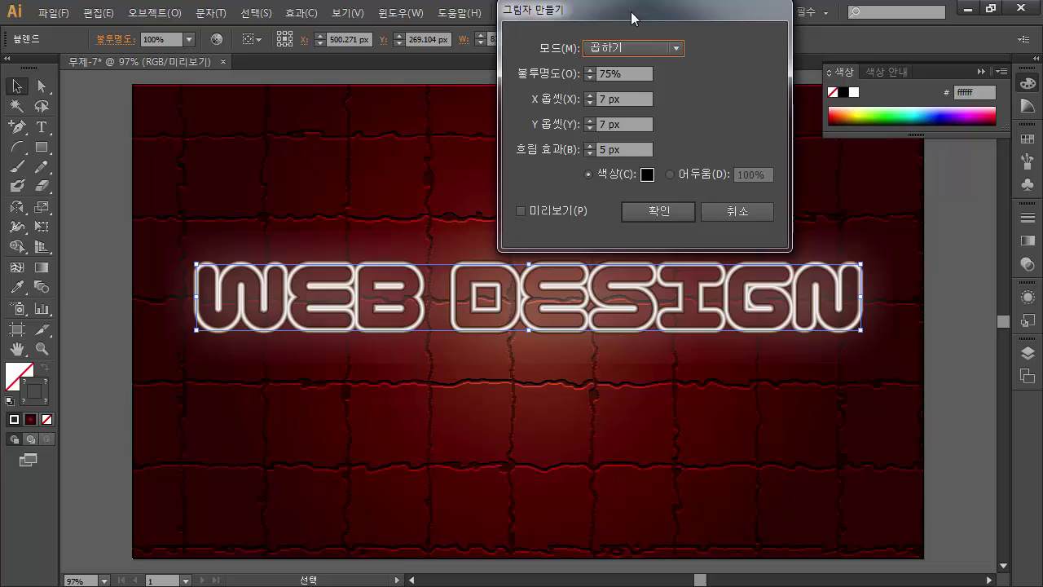
{"action": "left_click", "coordinate": [555, 219]}
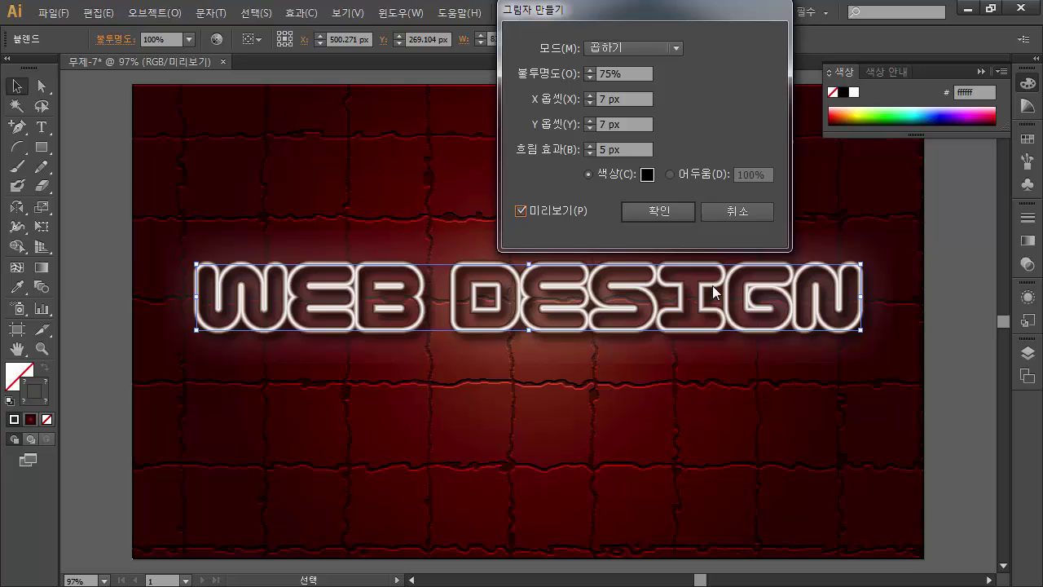
Step: Set the drop shadow's X and Y offsets to 4 px, apply it and deselect the lettering
{"action": "left_click", "coordinate": [635, 99]}
{"action": "key", "text": "Down"}
{"action": "key", "text": "Down"}
{"action": "key", "text": "Down"}
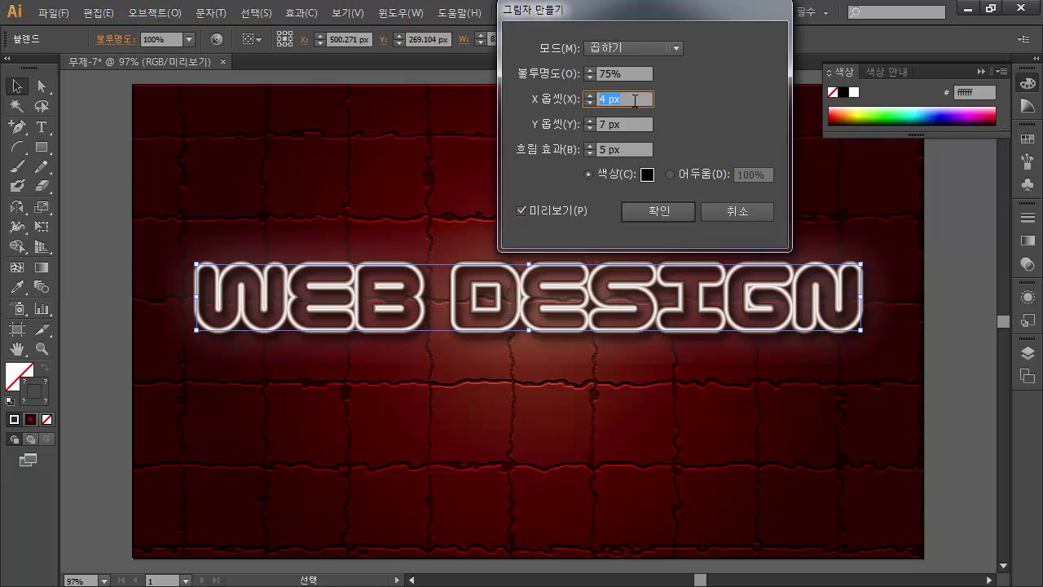
{"action": "key", "text": "Tab"}
{"action": "key", "text": "Down"}
{"action": "key", "text": "Down"}
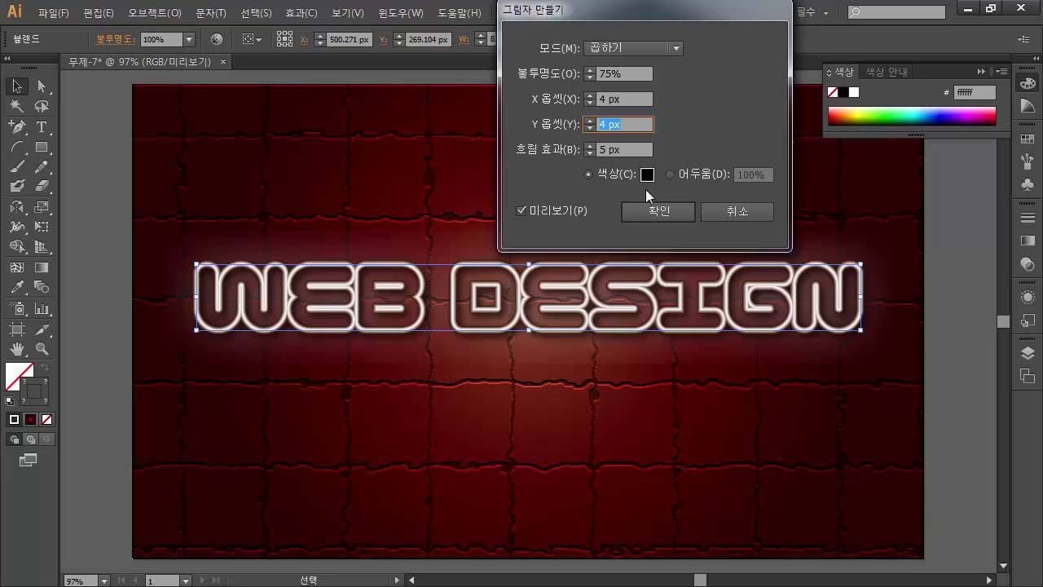
{"action": "left_click", "coordinate": [668, 211]}
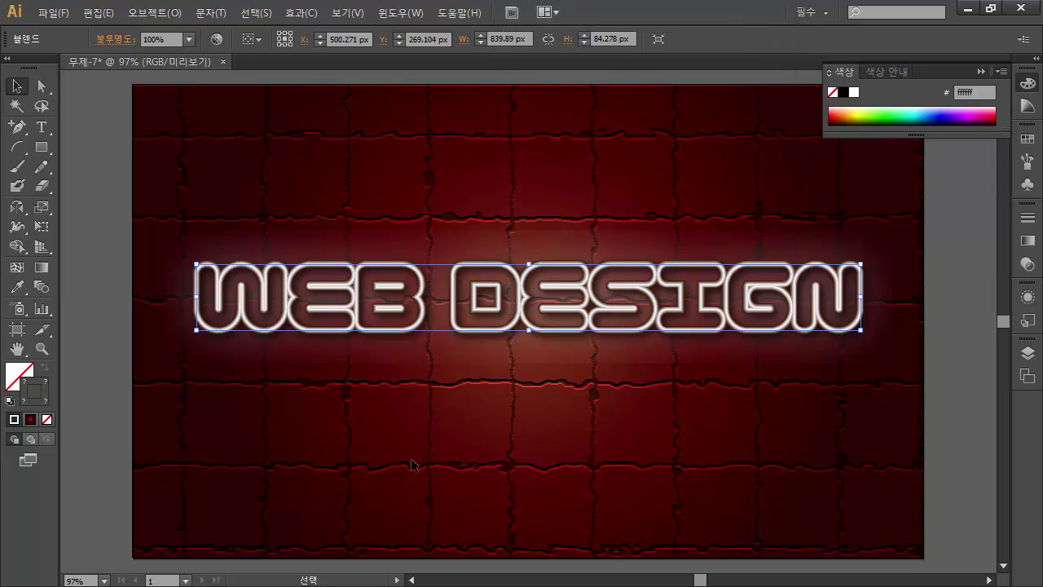
{"action": "left_click", "coordinate": [461, 432]}
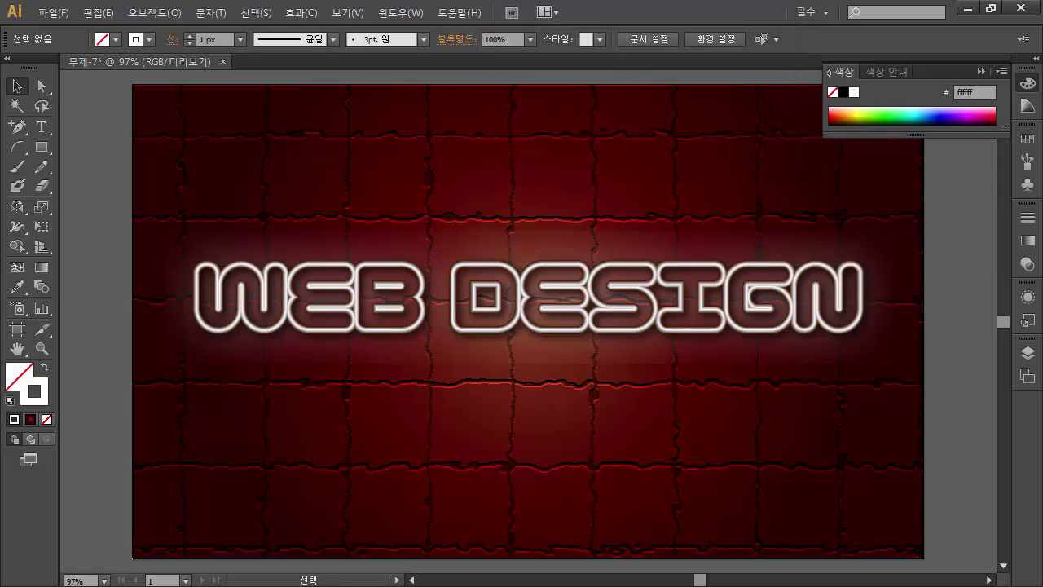